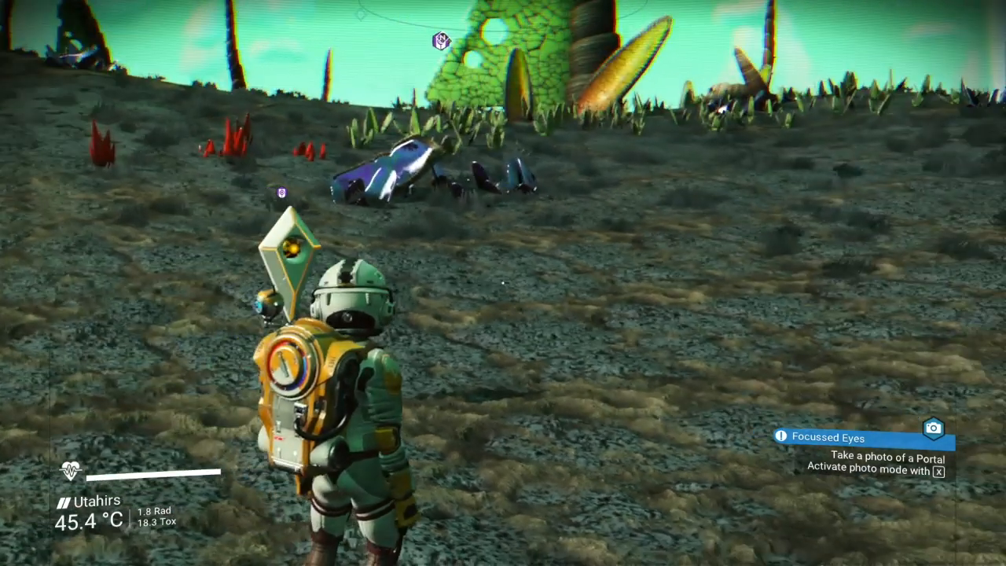
Step: Frame the diamond-shaped grave marker in view, enter Photo Mode and capture a screenshot of the scene
key(w)
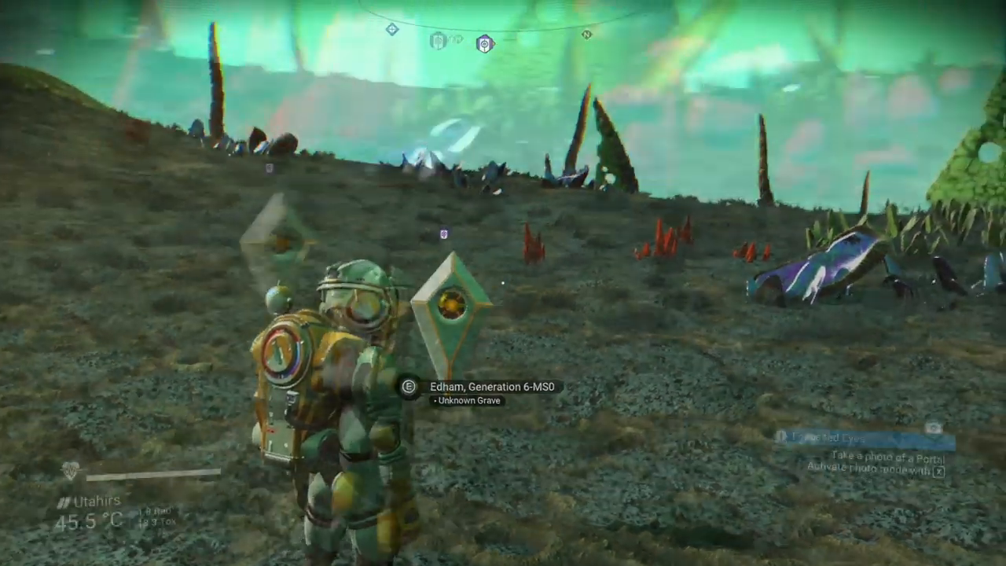
key(w)
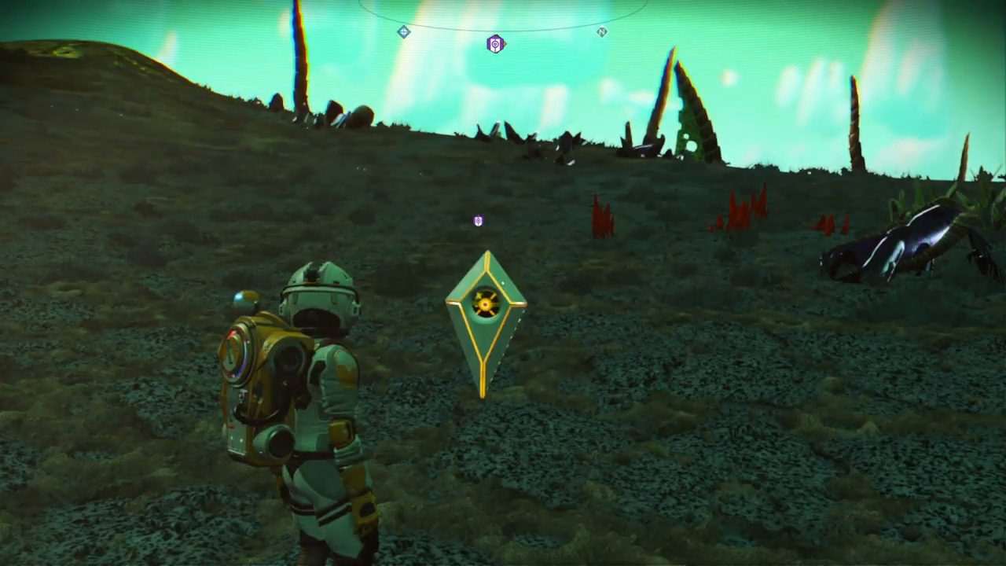
key(x)
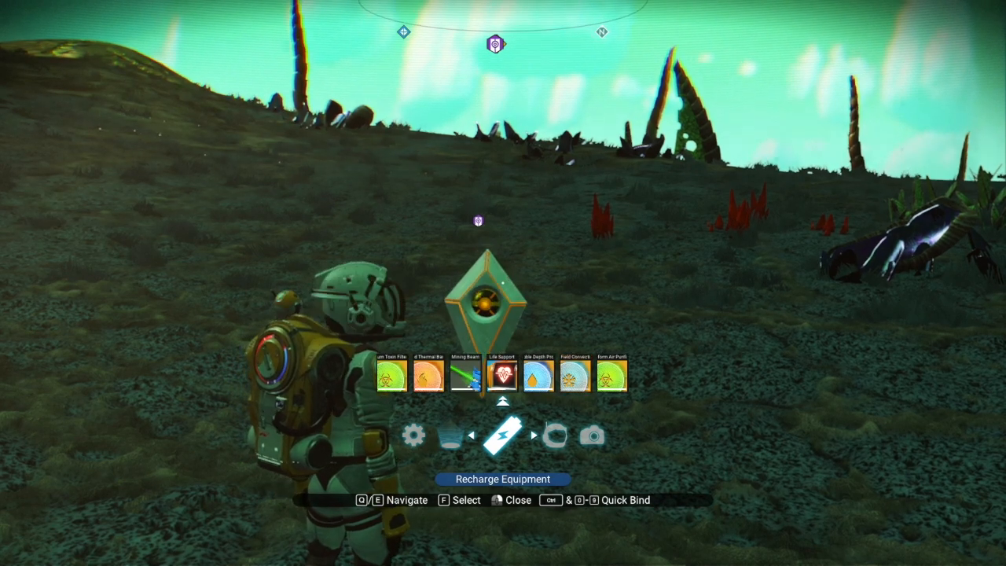
key(e)
key(e)
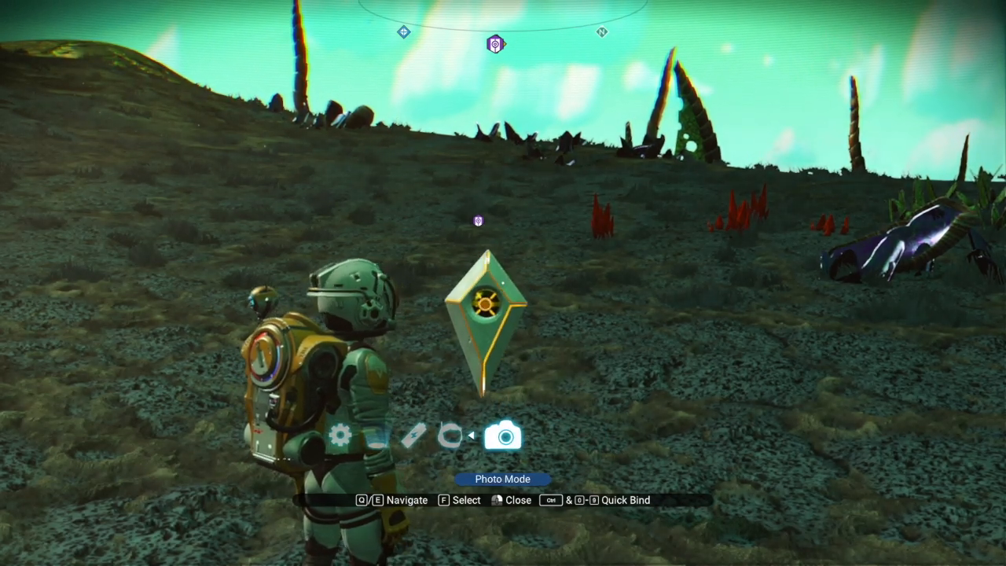
key(f)
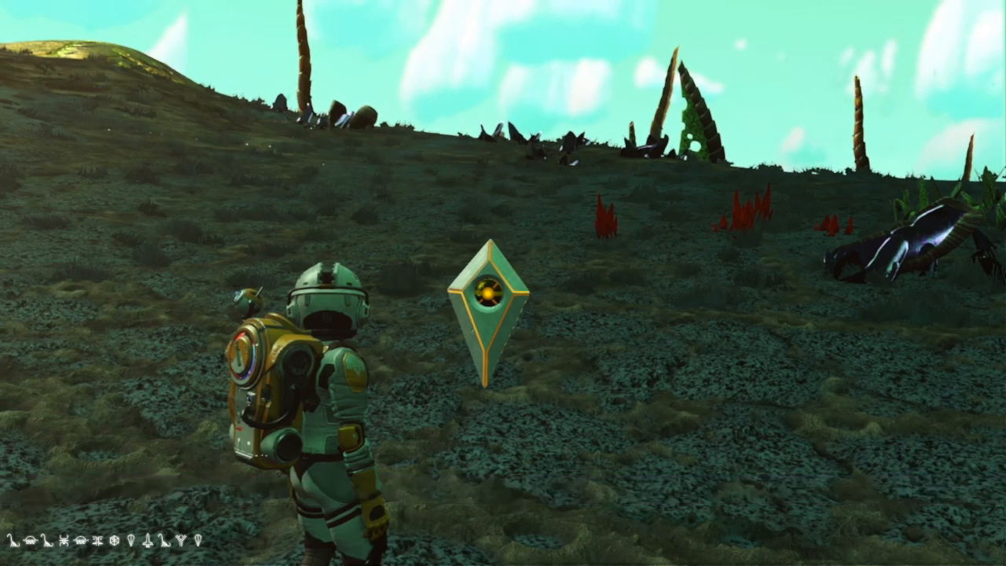
key(F12)
key(Escape)
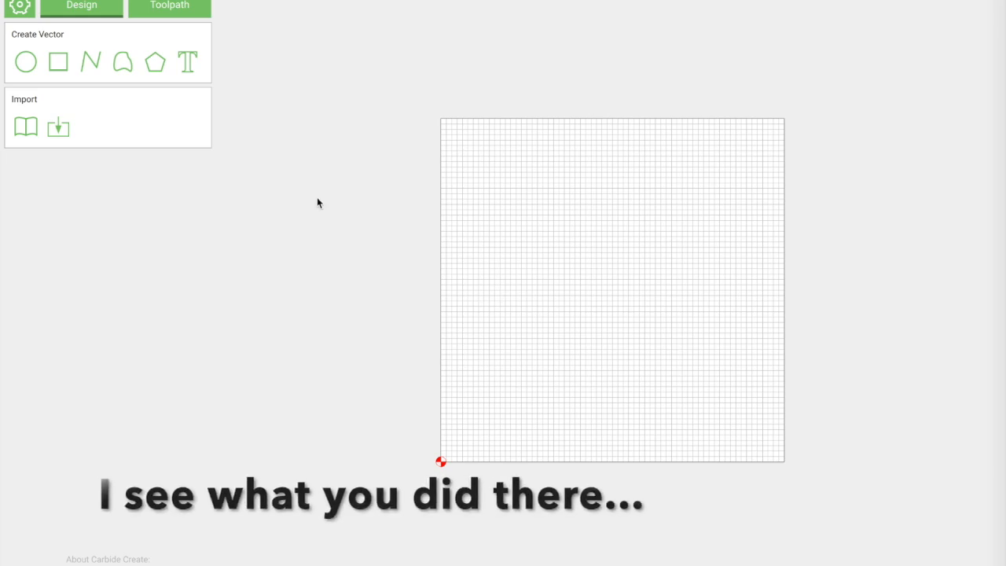
Step: In Carbide Create, load the JPG whose name starts with 20191107 from SynologyDrive's pix folder as the document's background image
click(20, 6)
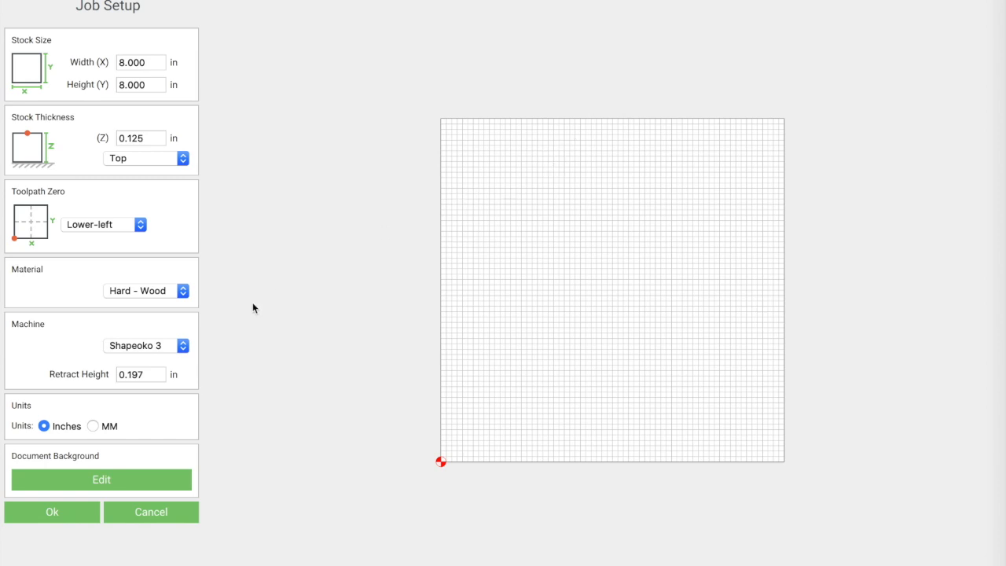
click(101, 481)
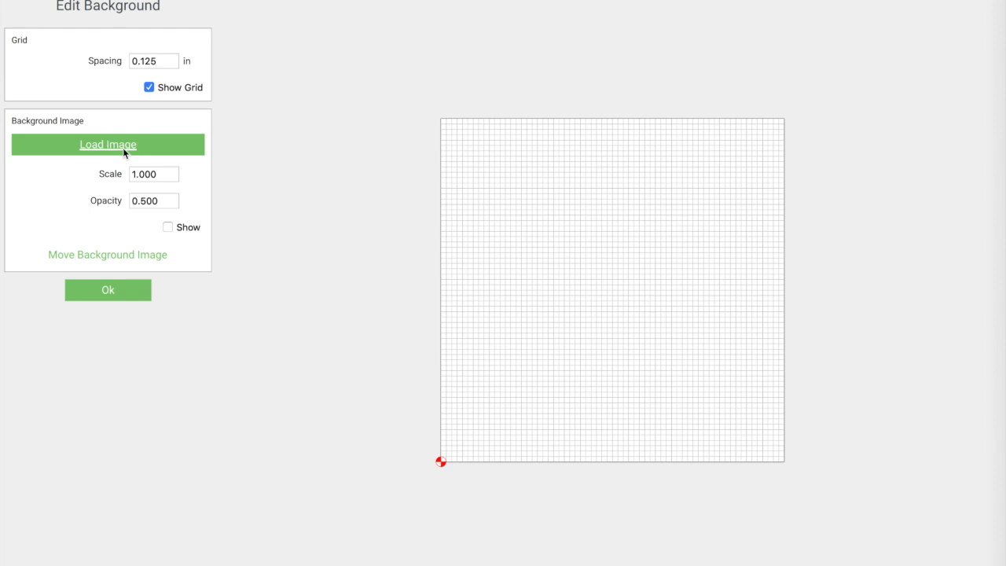
click(124, 147)
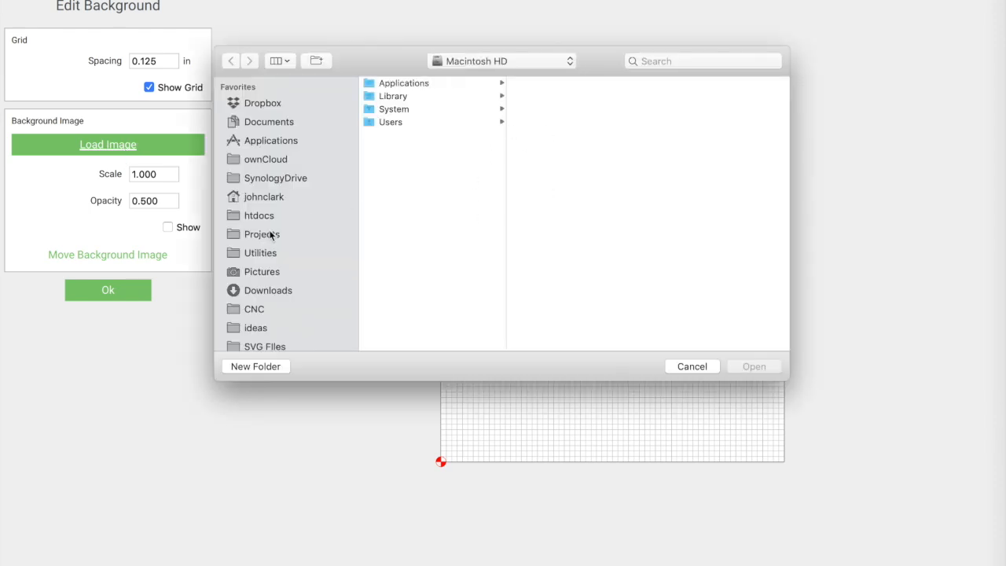
click(277, 181)
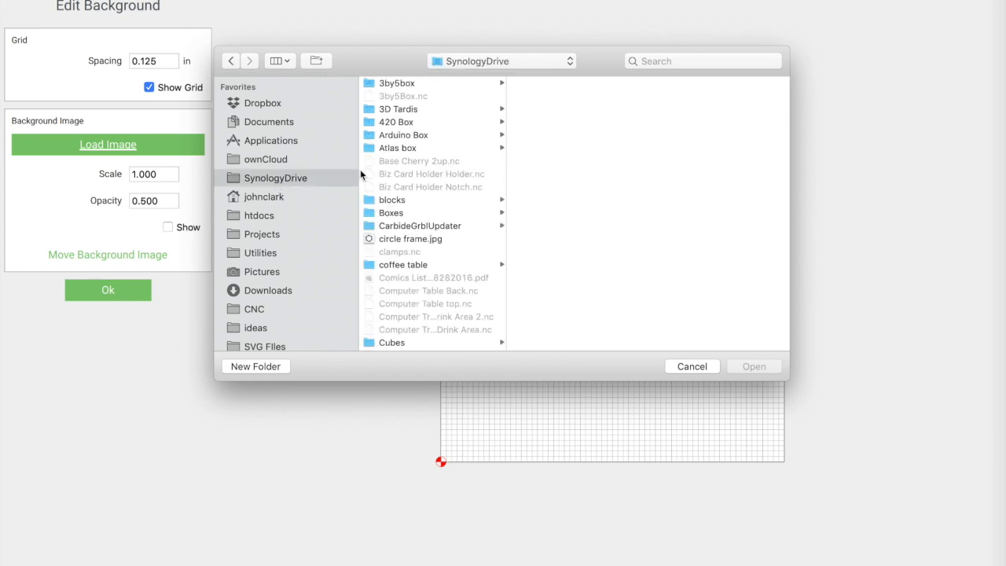
scroll(405, 168, down, 5)
scroll(405, 167, down, 8)
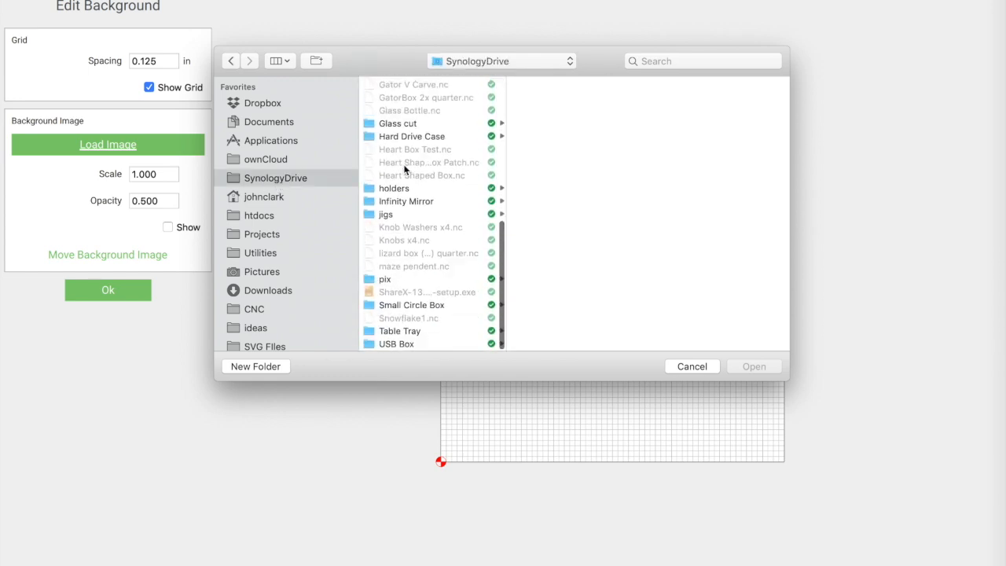
click(400, 282)
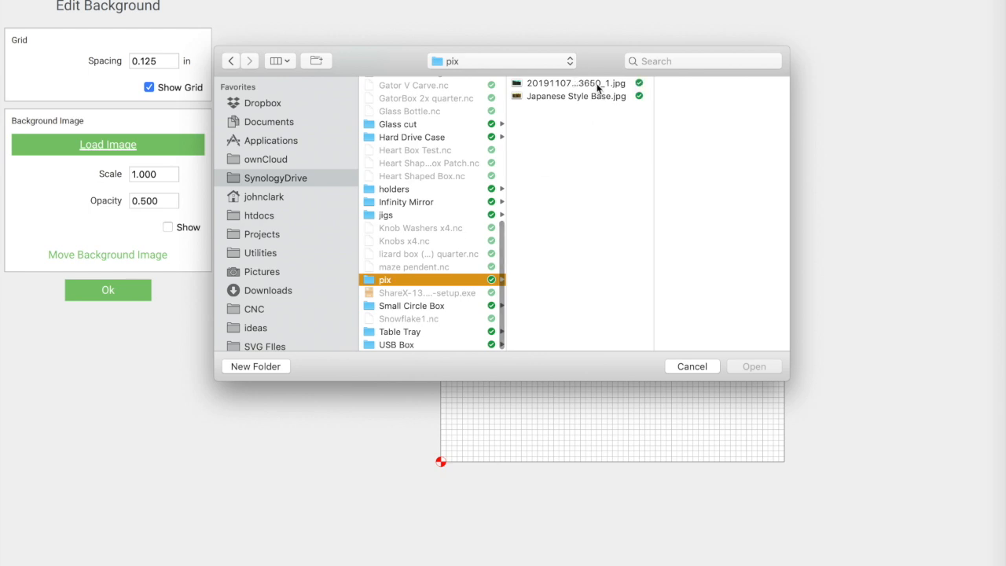
click(597, 84)
double_click(598, 85)
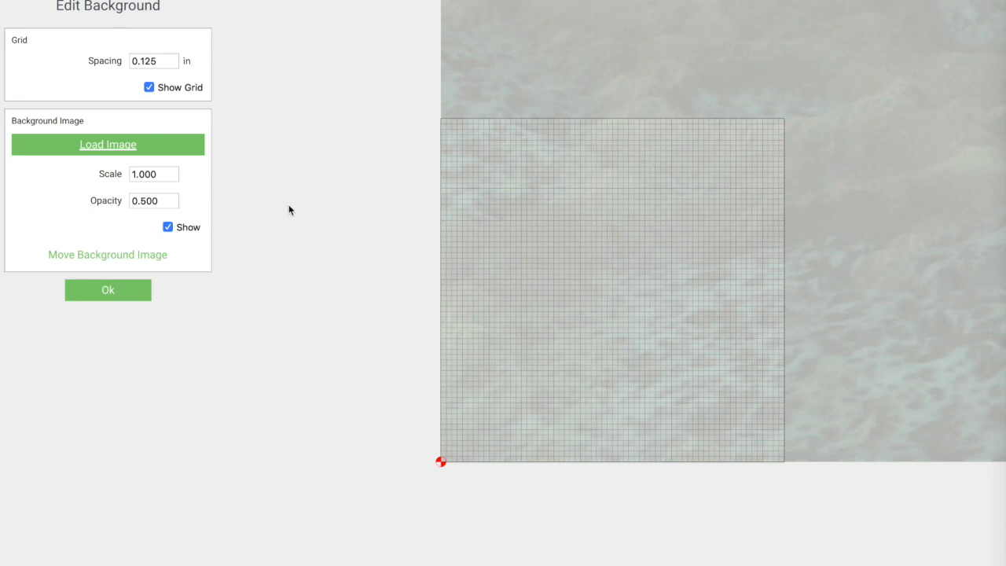
Step: Move the background image so the centre of the diamond-shaped grave marker lies at the middle of the stock
scroll(439, 462, down, 10)
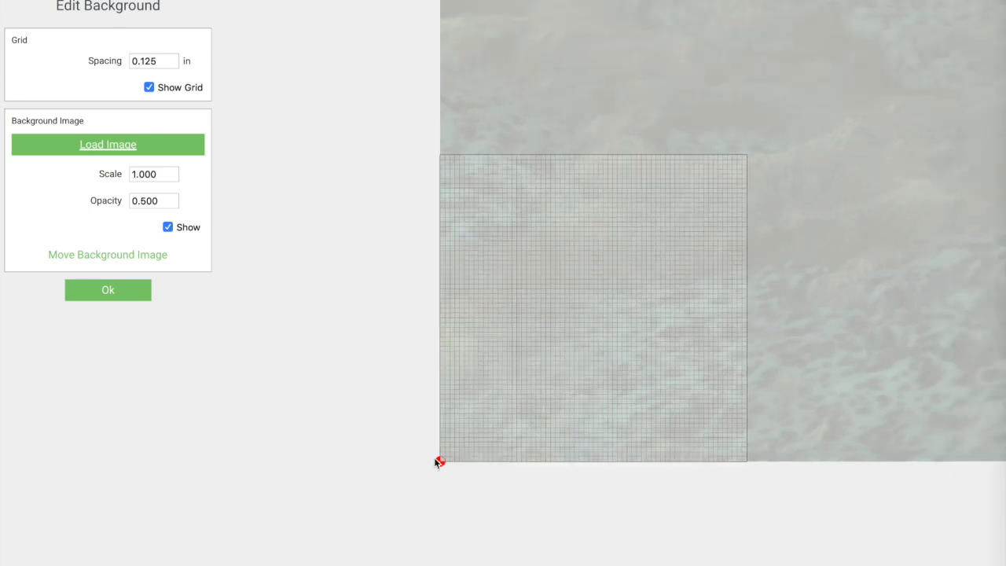
scroll(438, 462, down, 5)
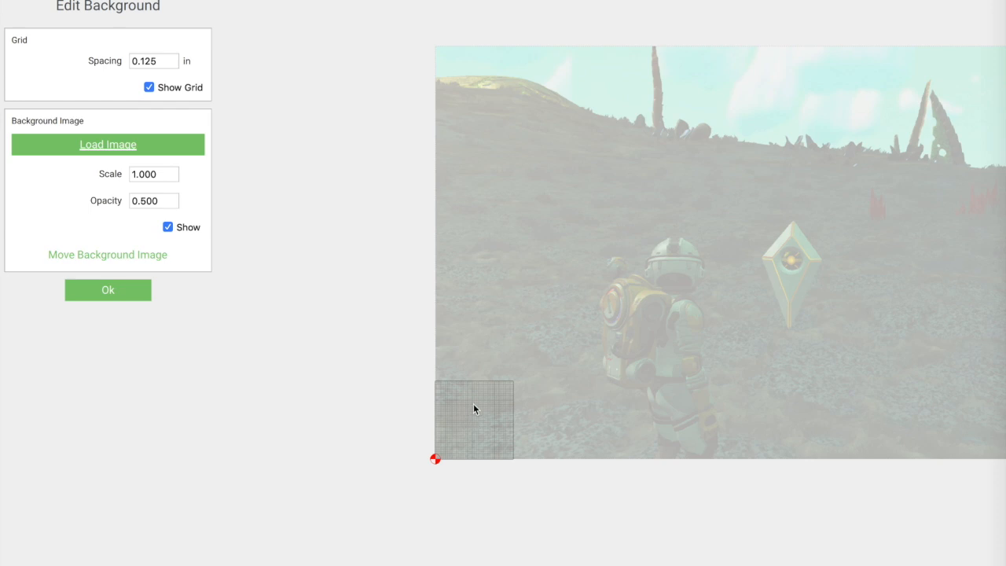
click(147, 256)
click(791, 266)
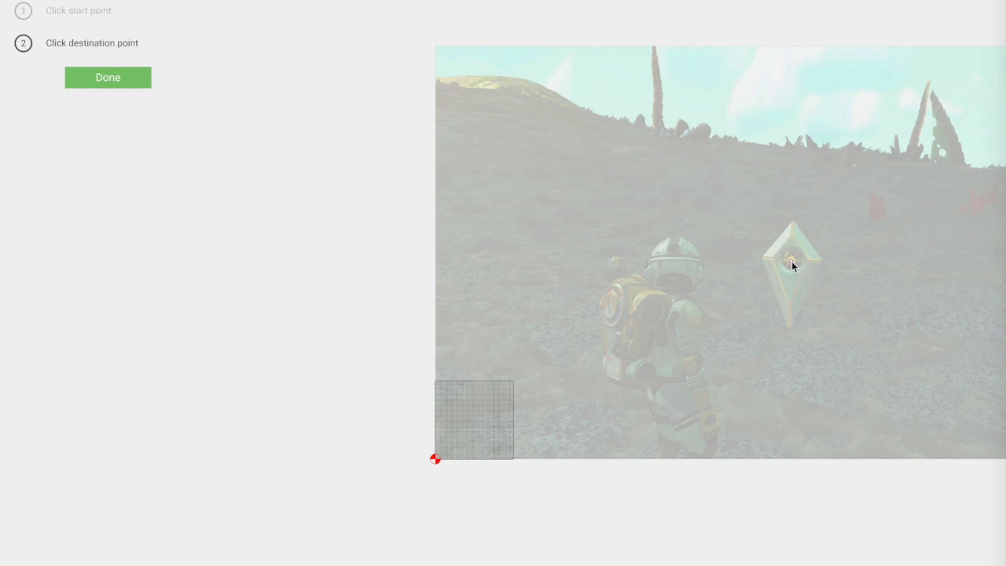
click(472, 418)
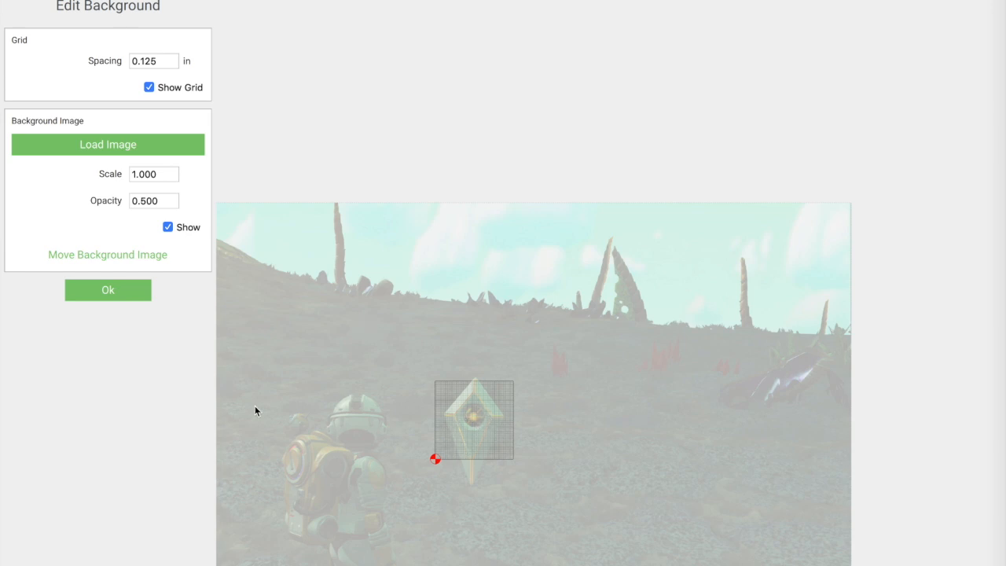
Step: Set the background image scale to 0.7 and move the diamond's centre back to the middle of the stock
double_click(157, 175)
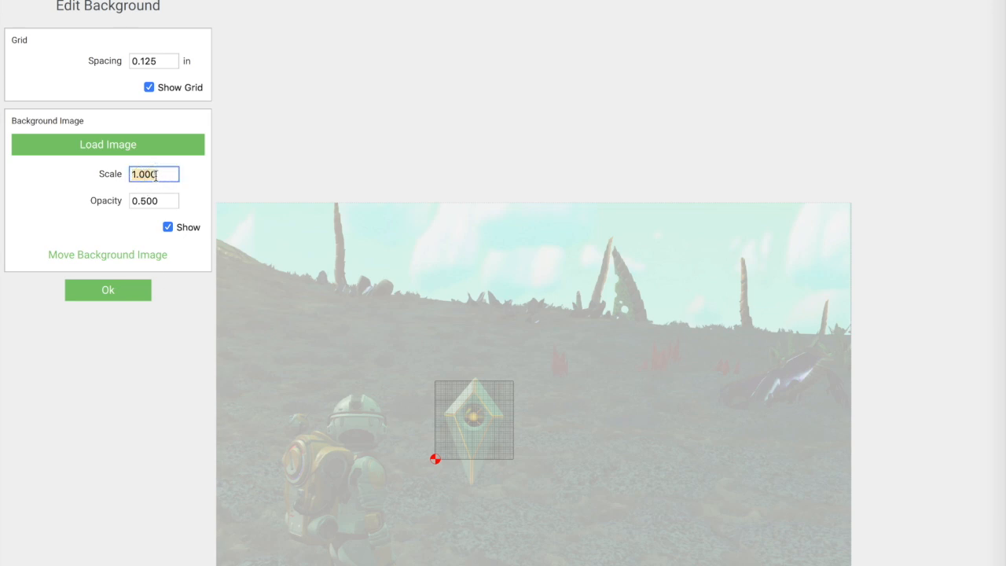
text(.7)
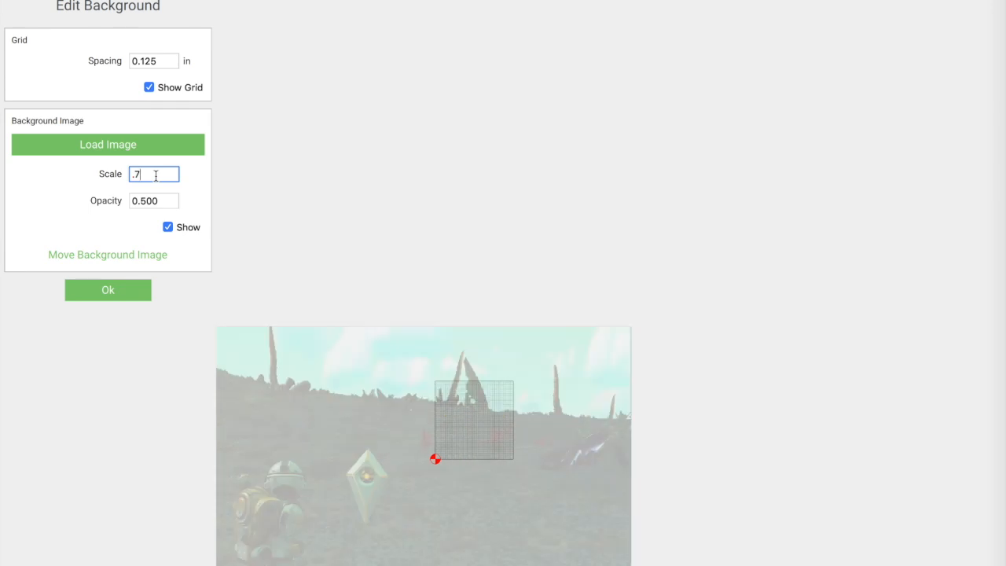
key(Return)
click(153, 258)
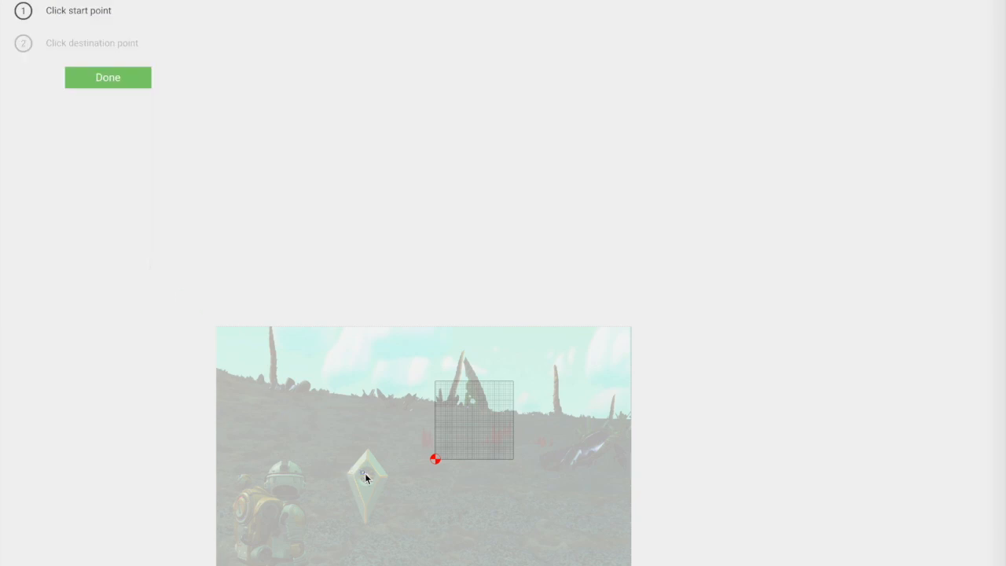
click(367, 477)
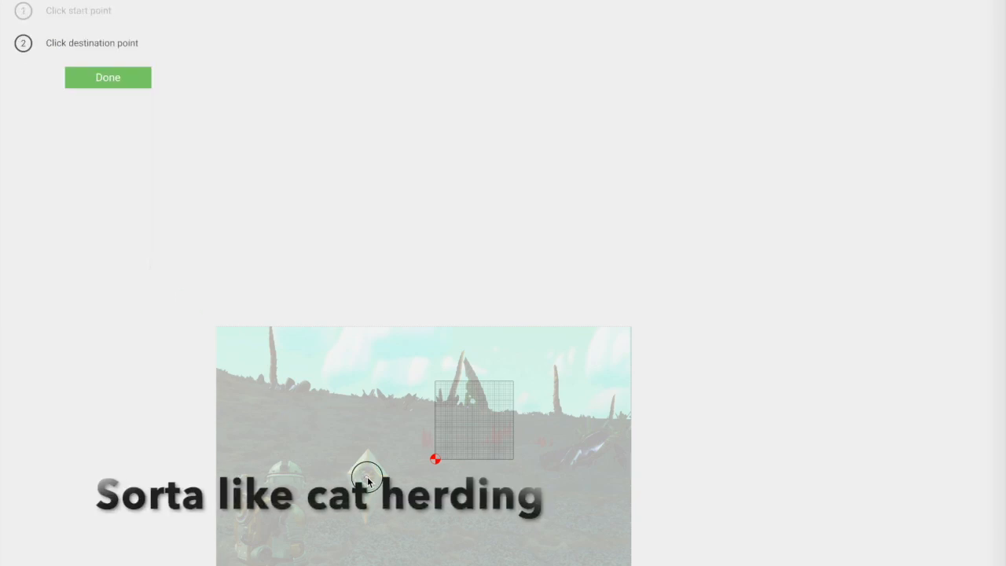
click(474, 414)
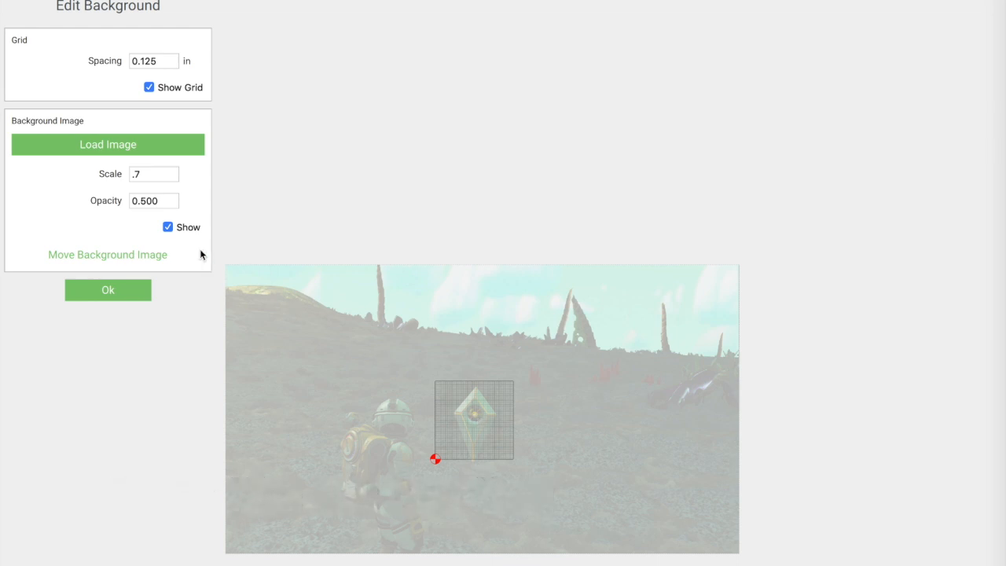
Step: Reduce the background image scale to 0.65 and reposition the image so the whole diamond fits centrally within the stock
click(151, 175)
key(BackSpace)
text(65)
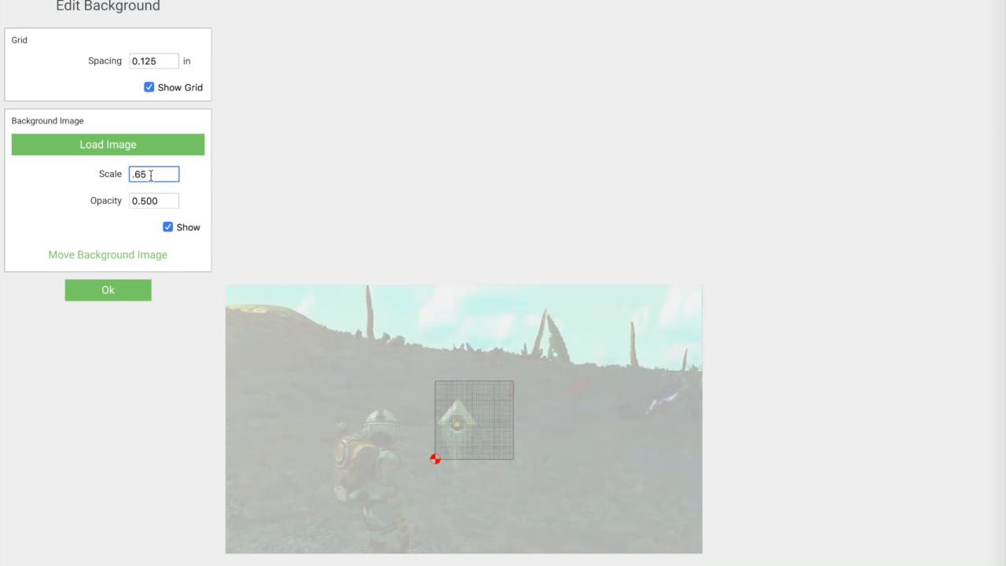
click(131, 255)
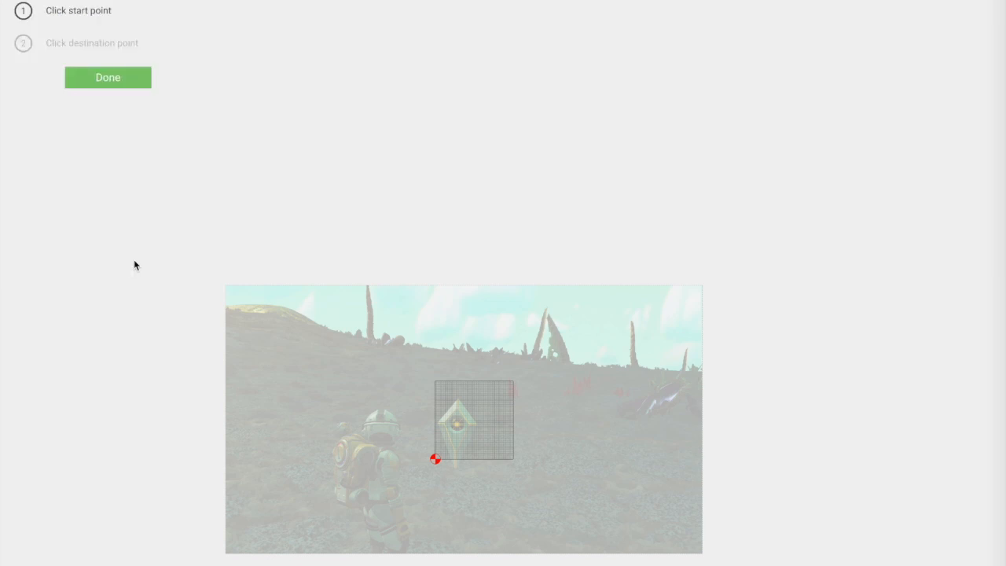
click(458, 423)
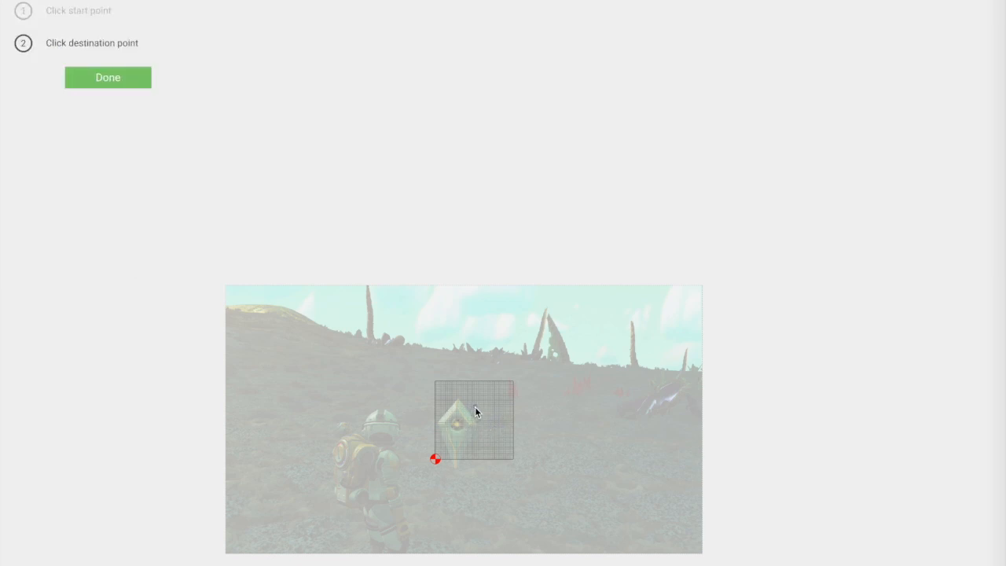
click(475, 407)
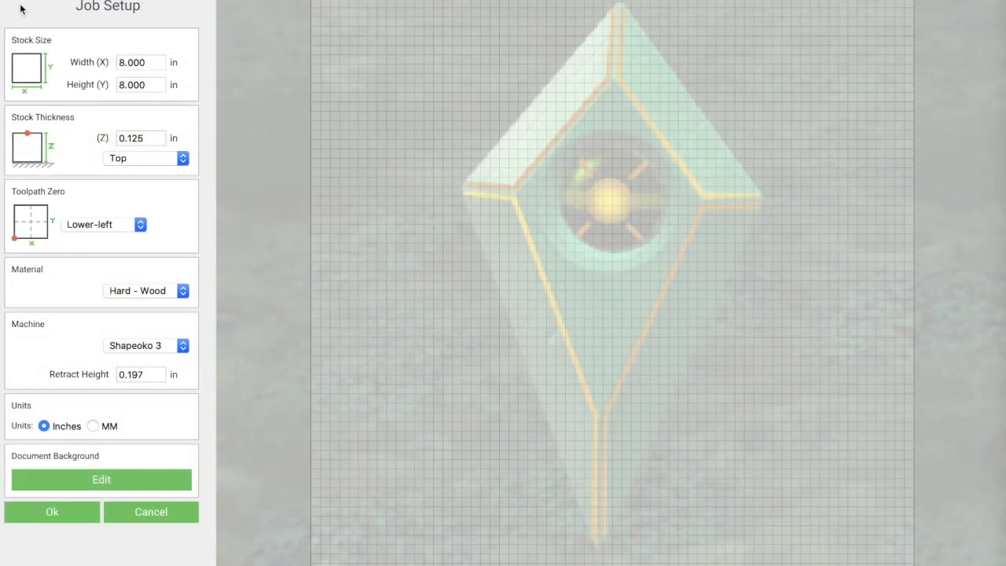
Step: Set the document's grid spacing to 0.064 in and accept the background and job setup
click(105, 481)
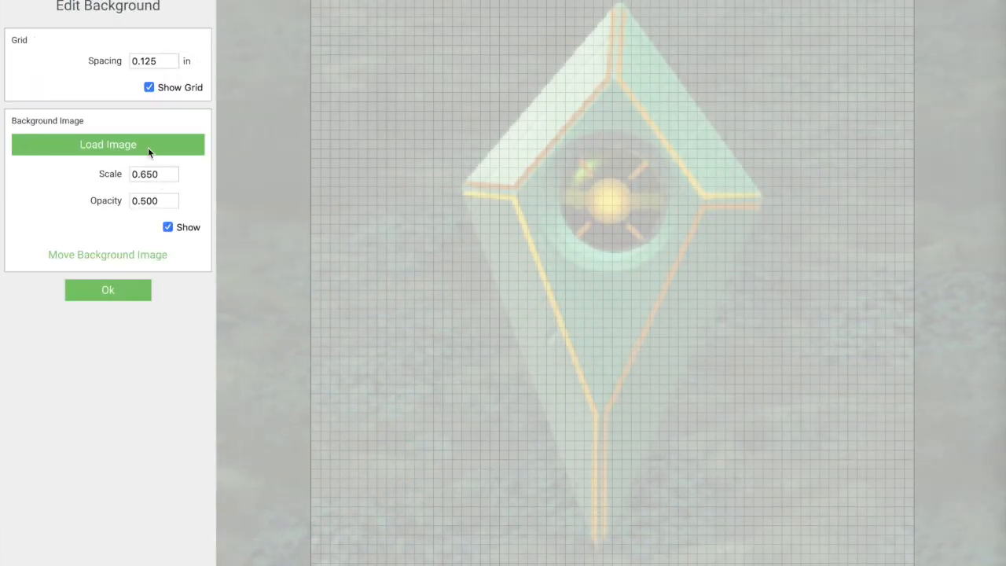
click(153, 68)
double_click(158, 61)
text(0.064)
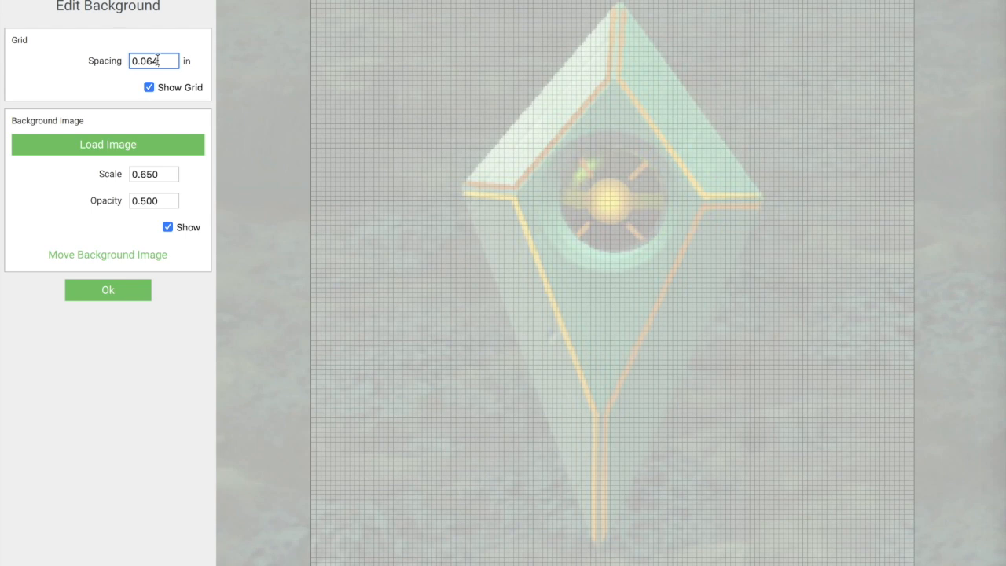
click(109, 291)
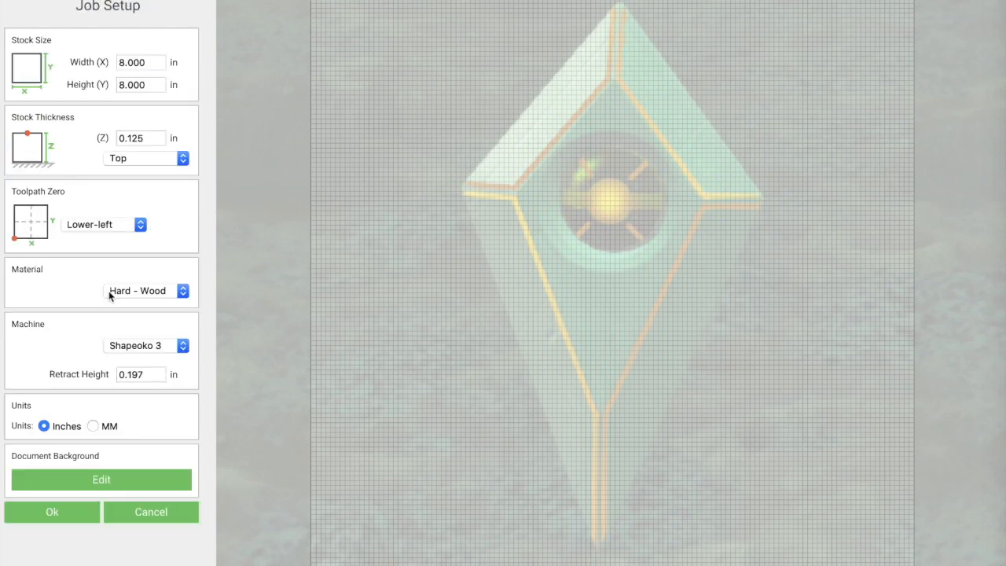
click(51, 515)
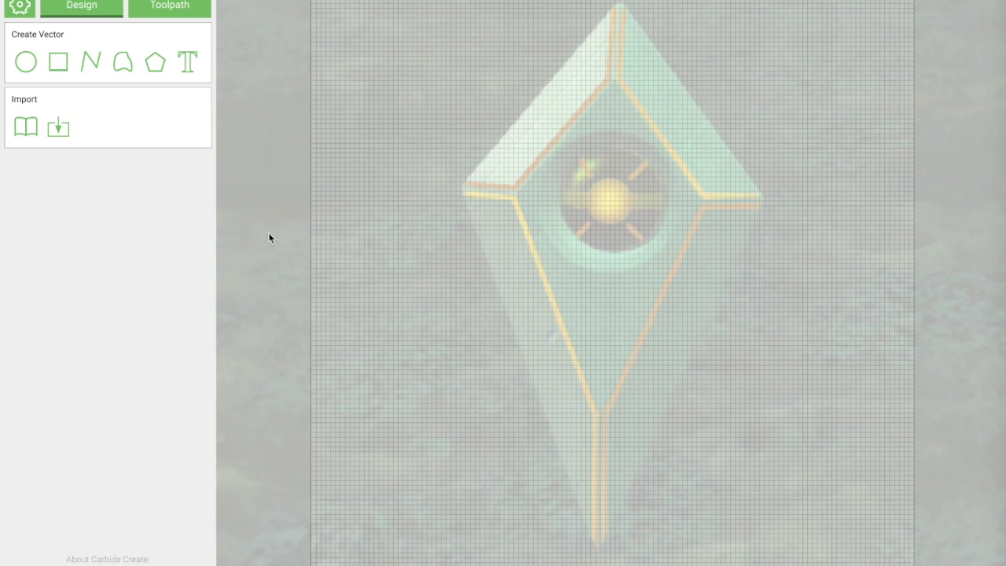
Step: Draw a closed five-point polygon about 1.22 by 0.90 in beside the diamond's upper-left edge and move it slightly down
click(90, 62)
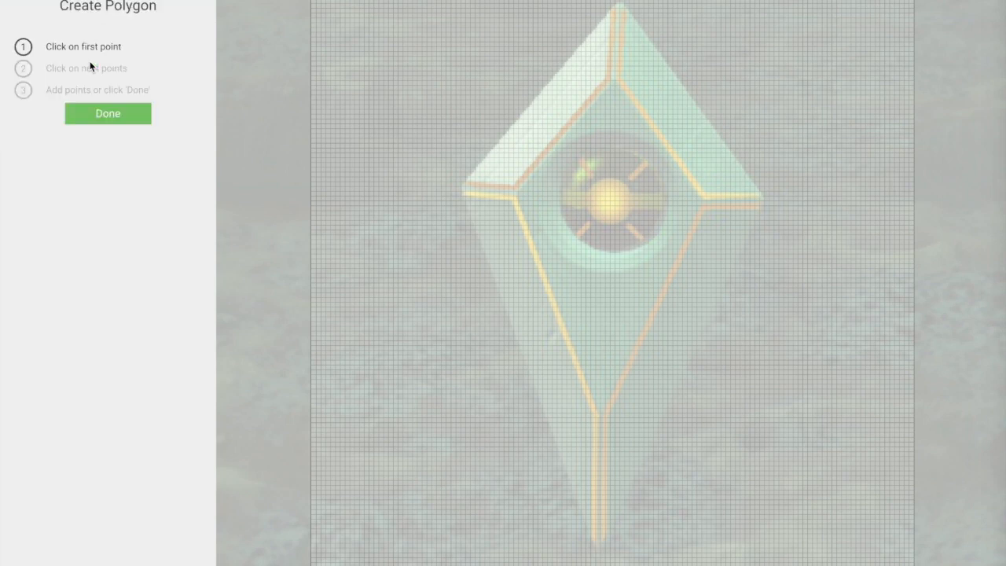
click(364, 104)
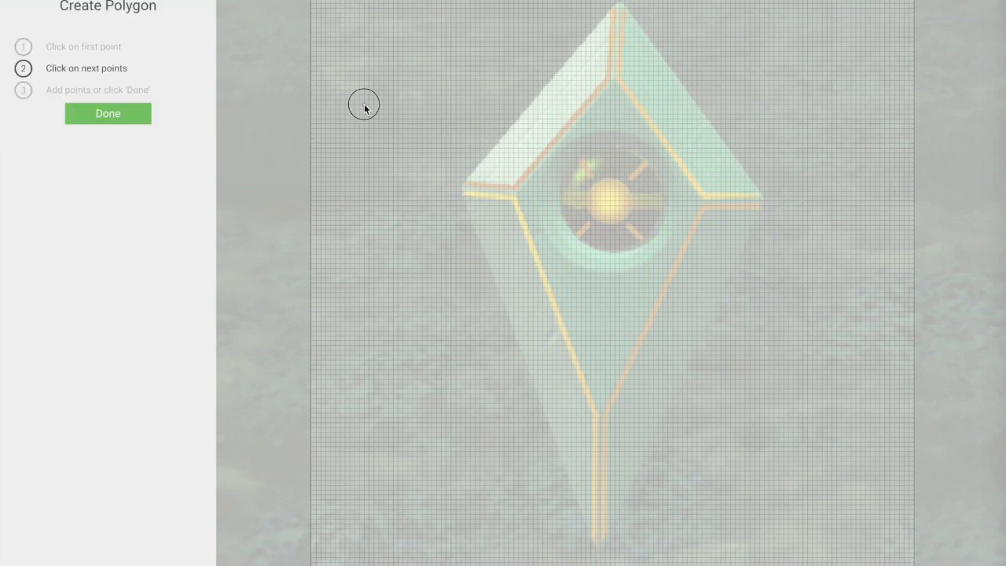
click(456, 94)
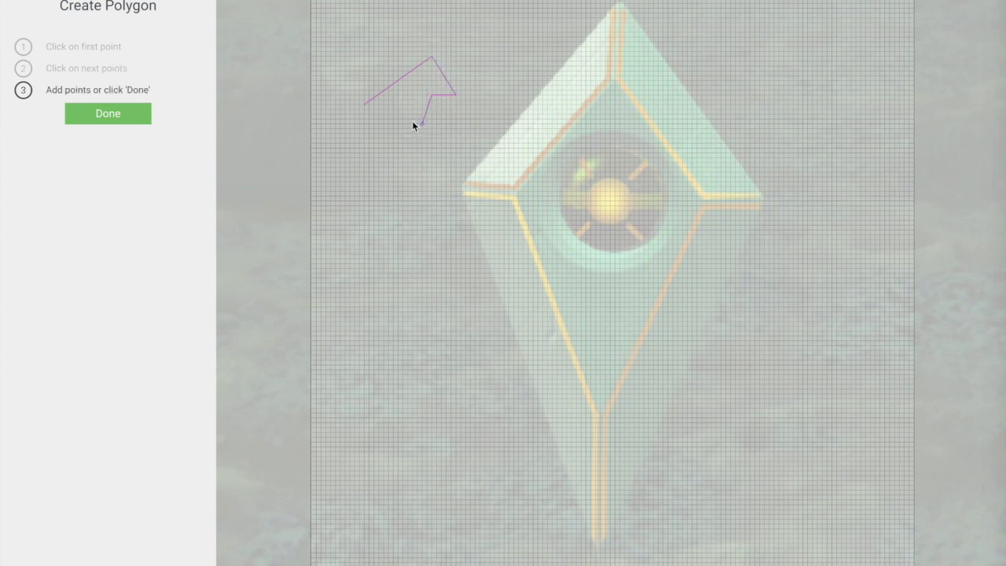
click(364, 105)
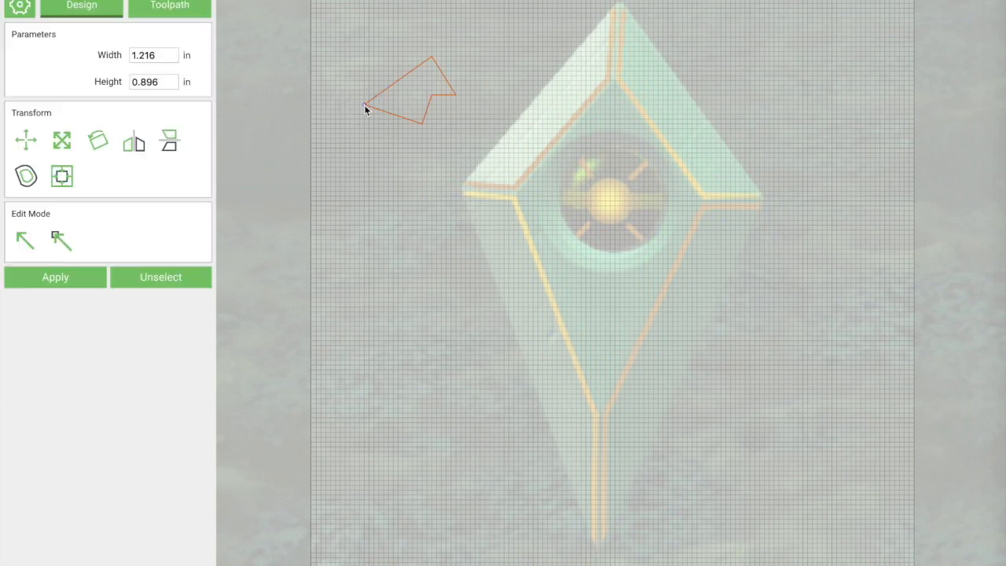
drag(413, 68, 413, 90)
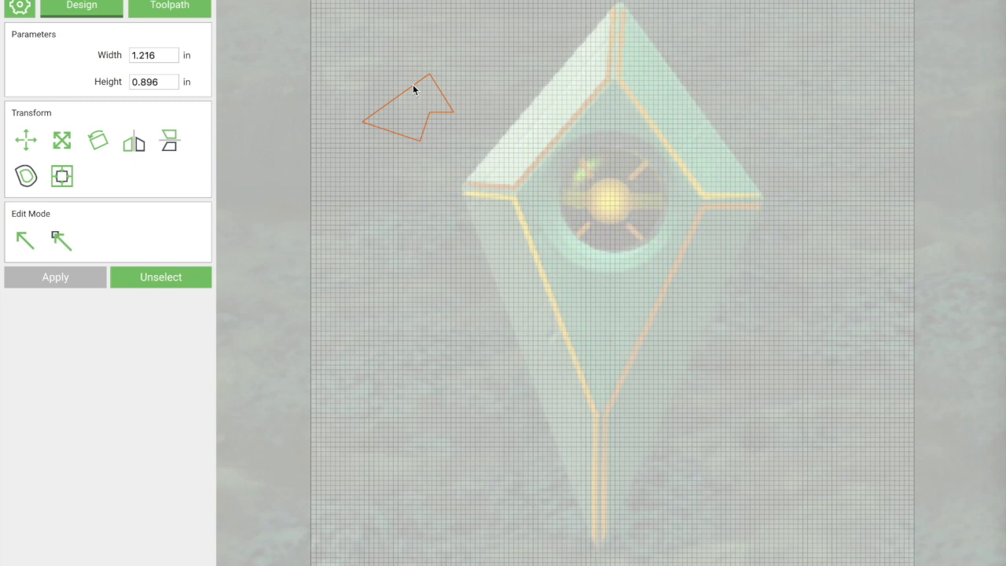
Step: Delete the five-point polygon beside the diamond
key(Delete)
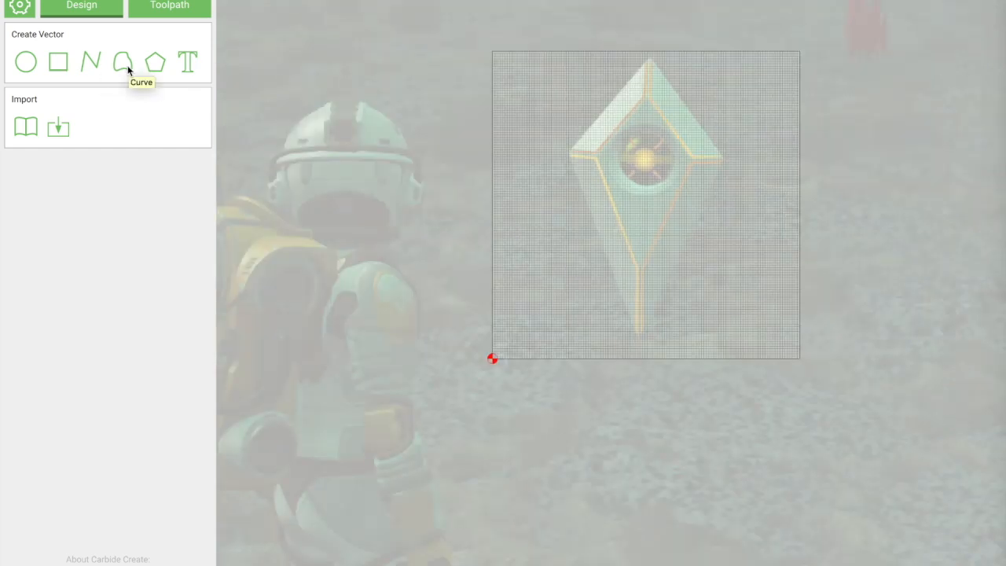
Step: Sketch an open curve about 3.14 by 1.04 in over the crown of the astronaut's helmet, and remove it
click(127, 65)
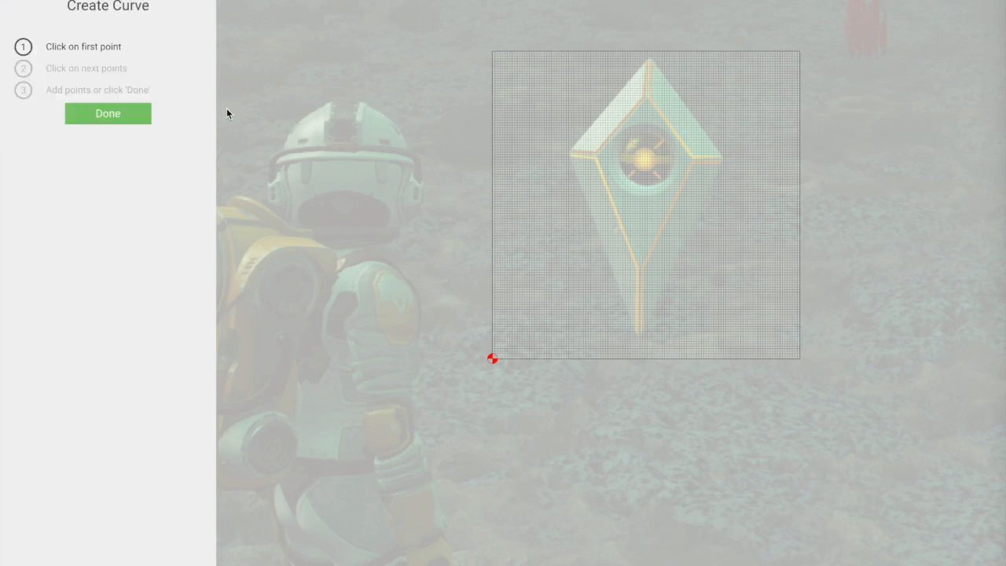
click(284, 141)
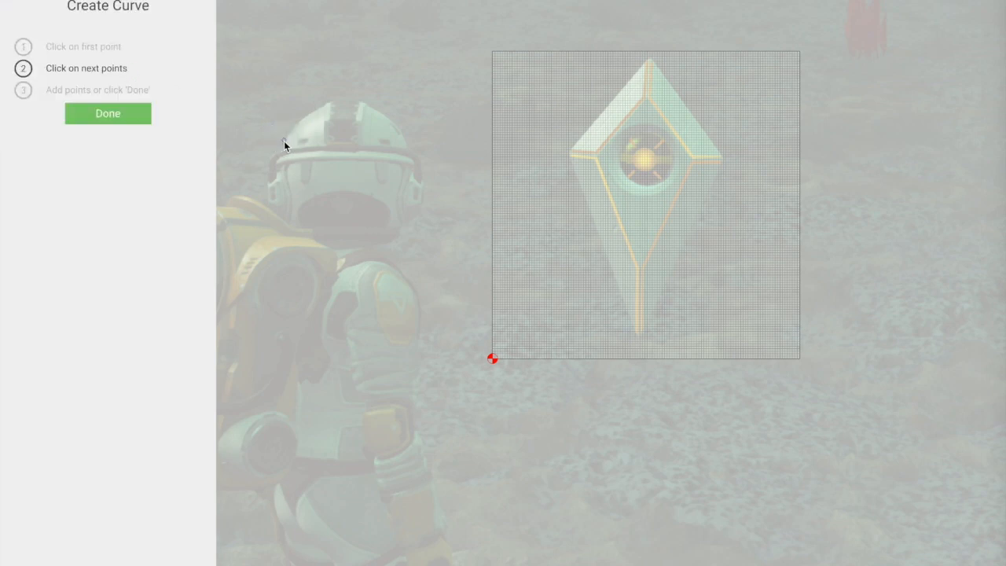
click(405, 137)
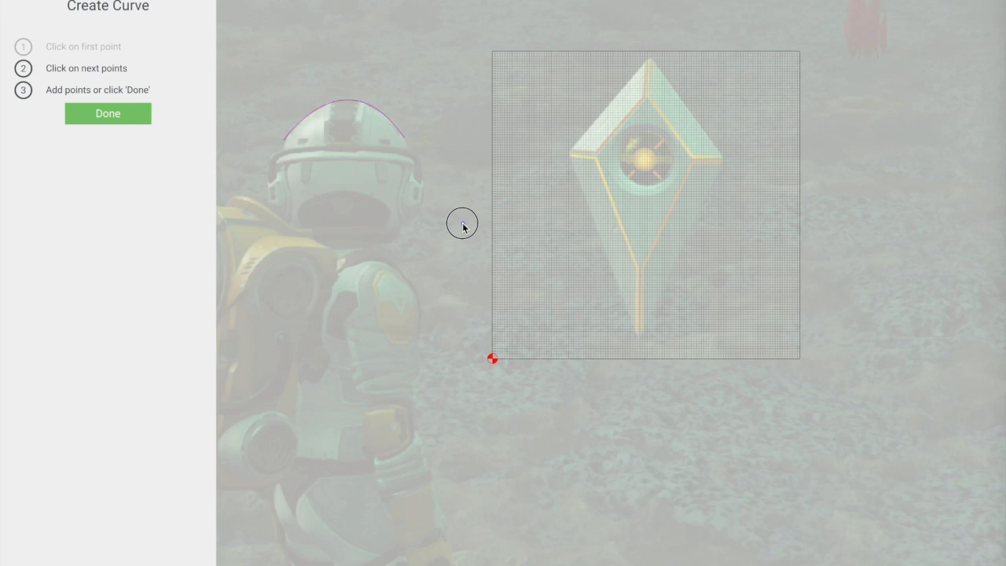
click(249, 136)
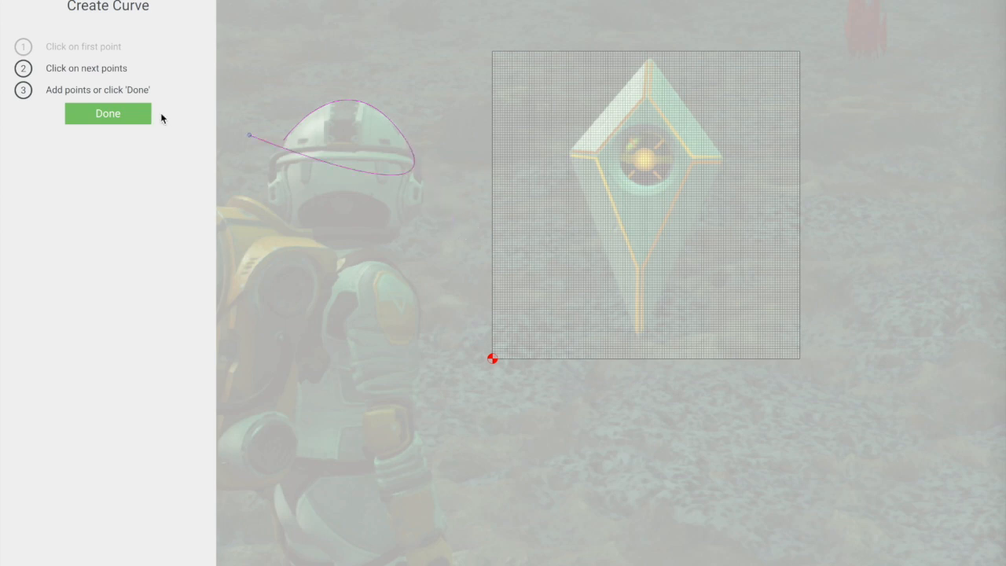
click(117, 118)
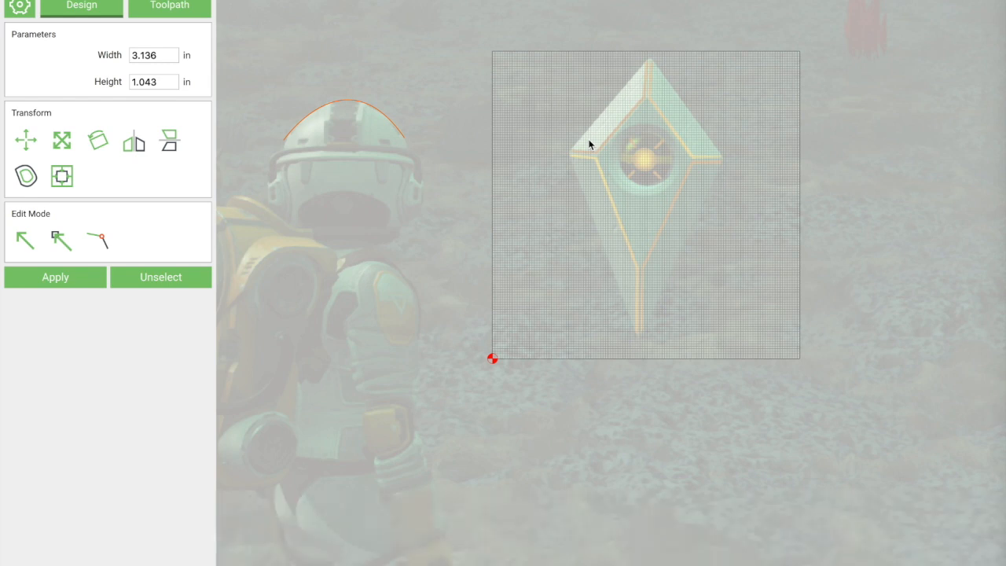
key(Escape)
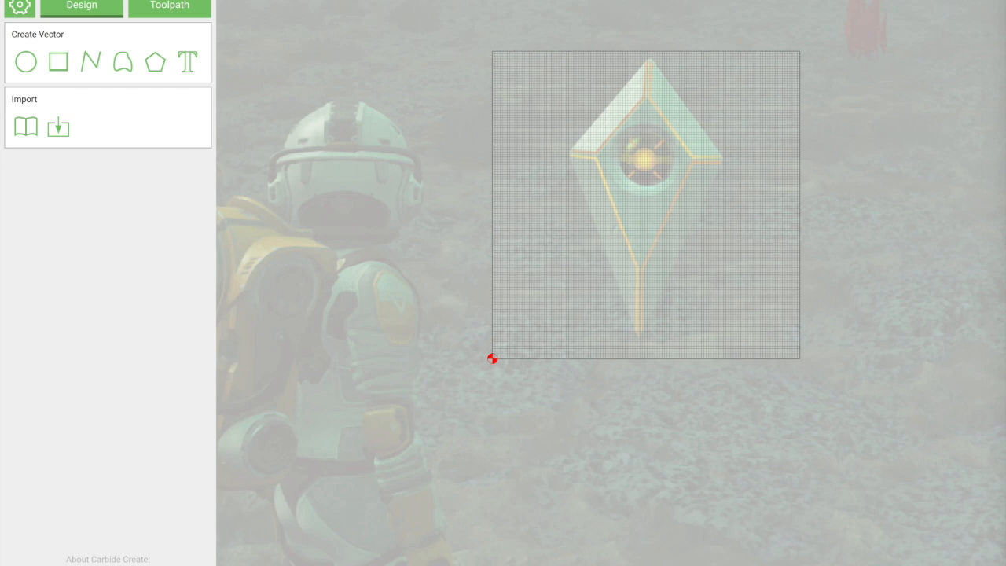
Step: Trace the diamond's outer outline with a closed four-point polygon about 4.10 by 7.23 in and nudge it slightly up to fit the image
click(198, 1)
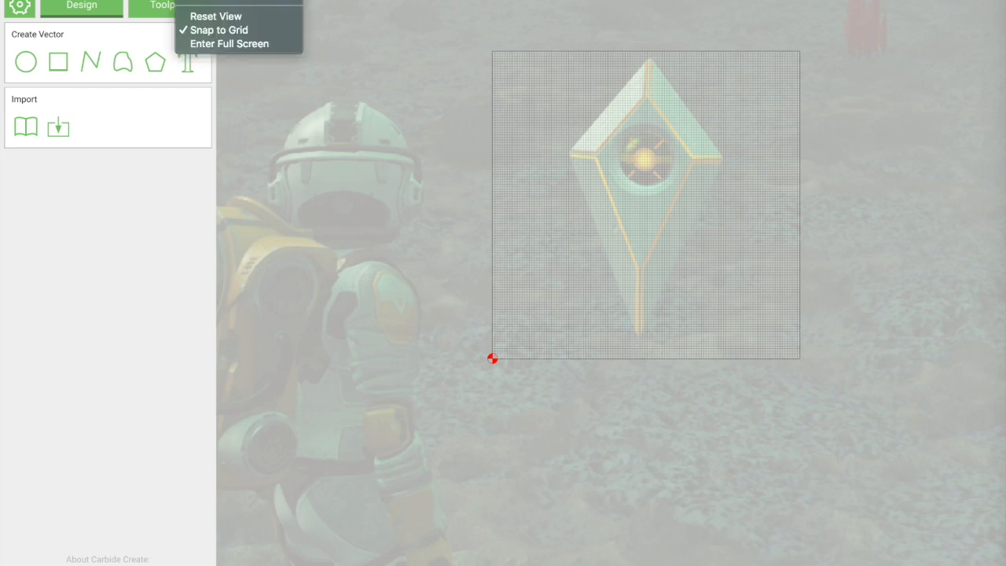
click(206, 18)
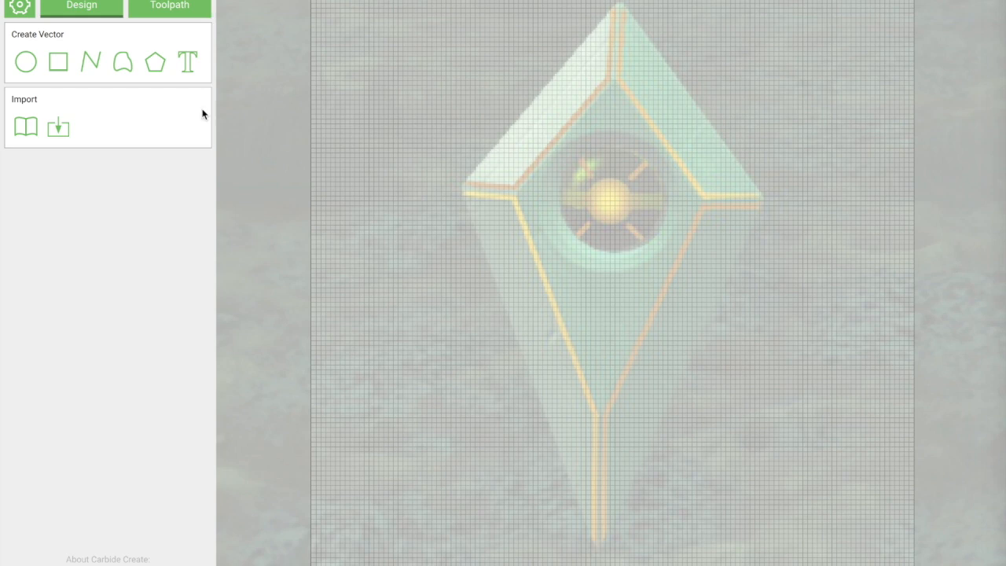
click(91, 63)
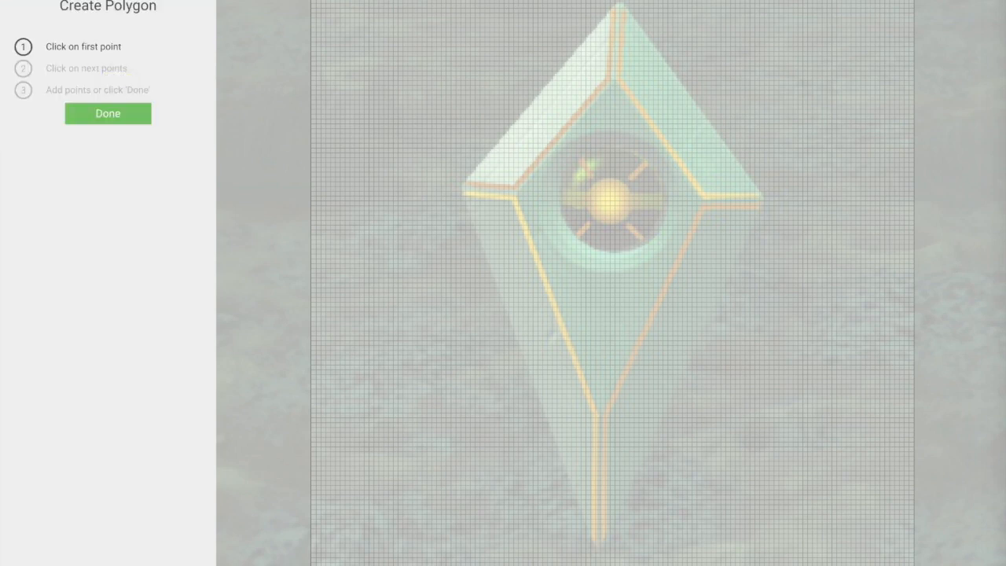
click(620, 7)
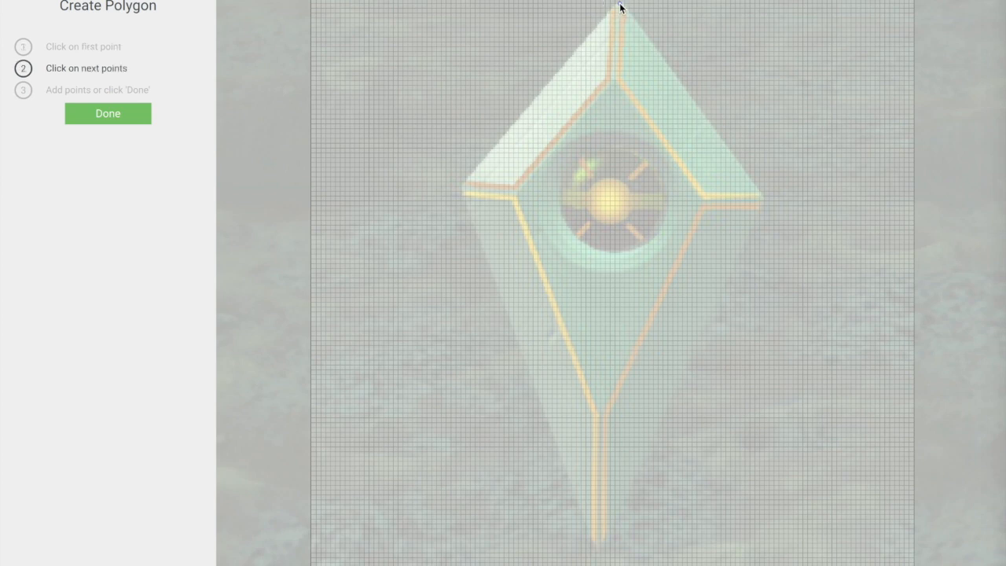
click(461, 187)
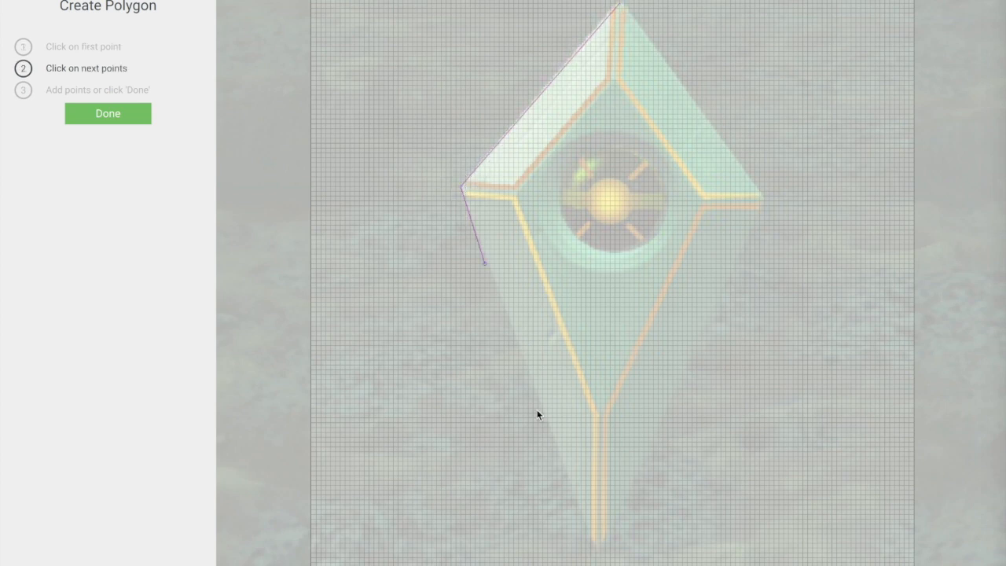
click(595, 544)
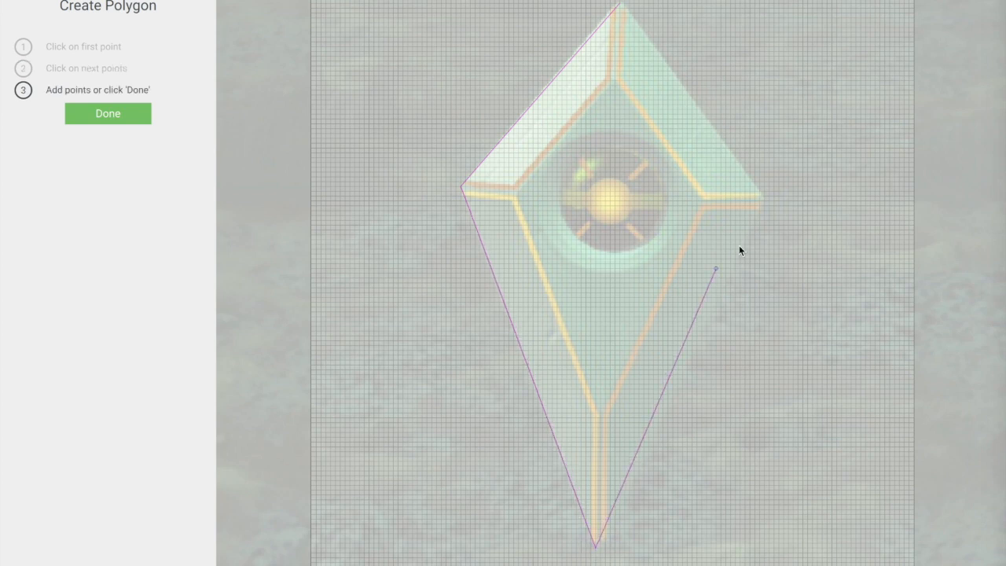
click(767, 201)
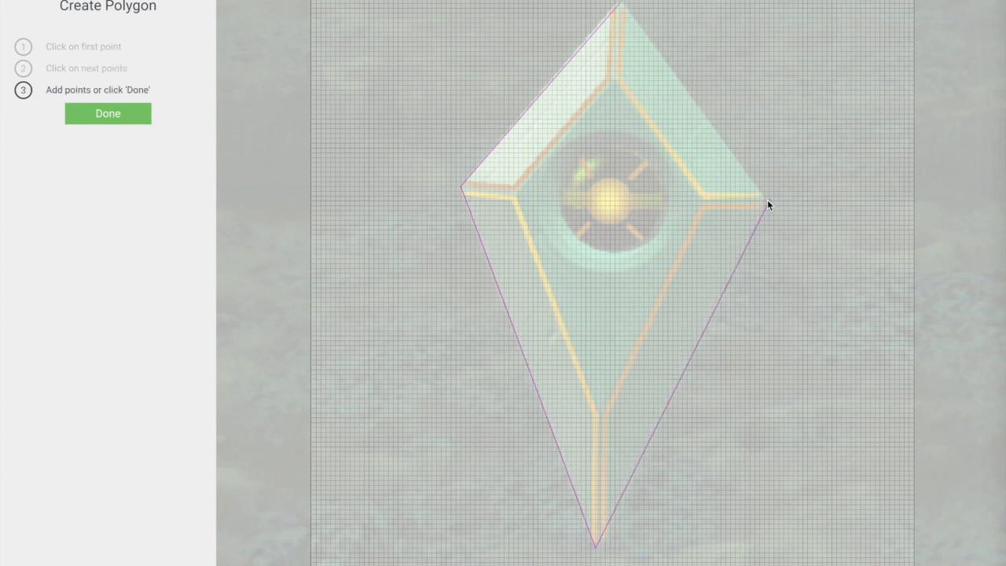
click(620, 6)
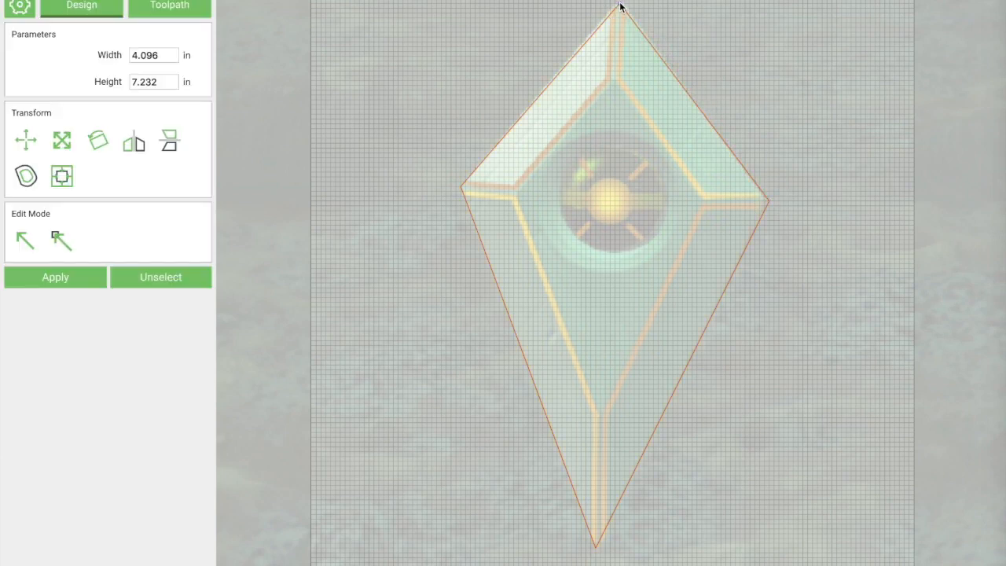
mouse_move(642, 31)
mouse_down()
mouse_move(575, 42)
mouse_move(665, 36)
mouse_move(634, 36)
mouse_move(645, 35)
mouse_up()
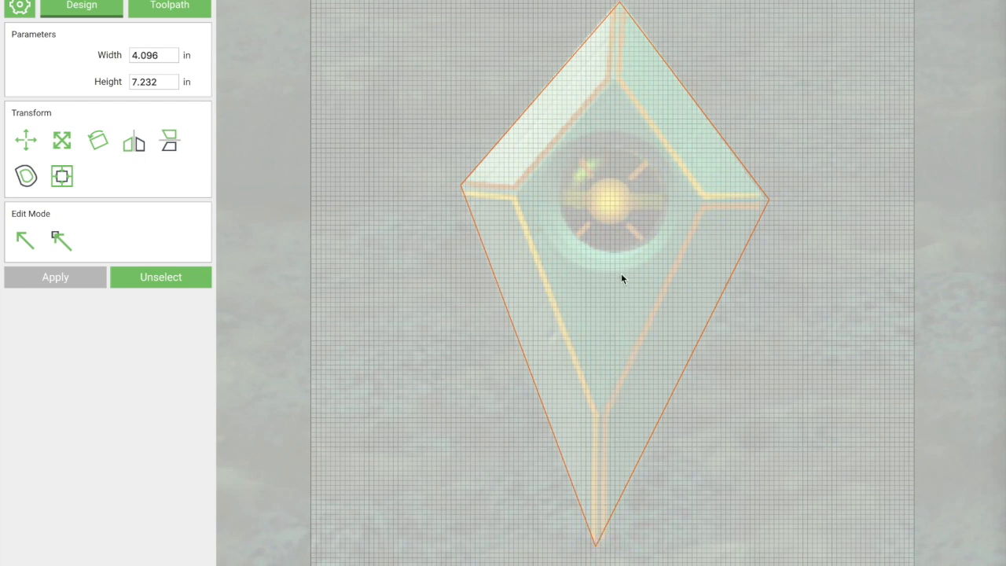
click(546, 151)
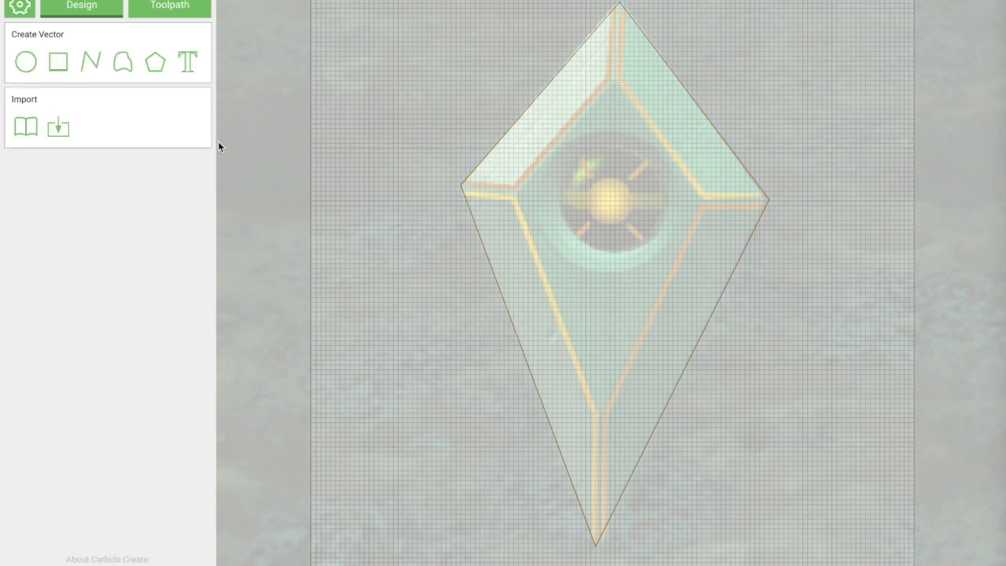
Step: Draw a zero-height rectangle about 7.42 in wide as a horizontal guide level with the diamond's left vertex, and shift it right across both side vertices
click(59, 63)
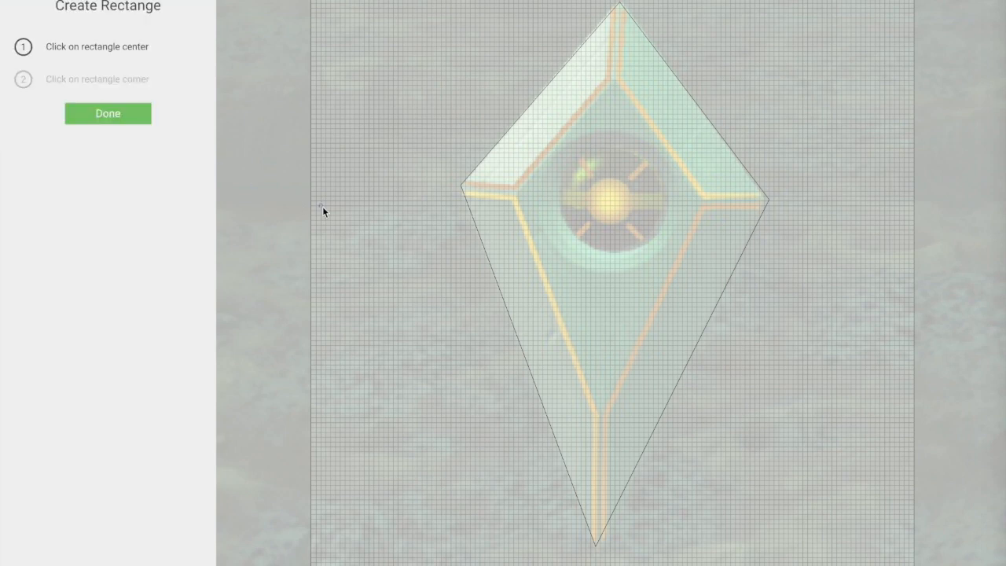
click(462, 189)
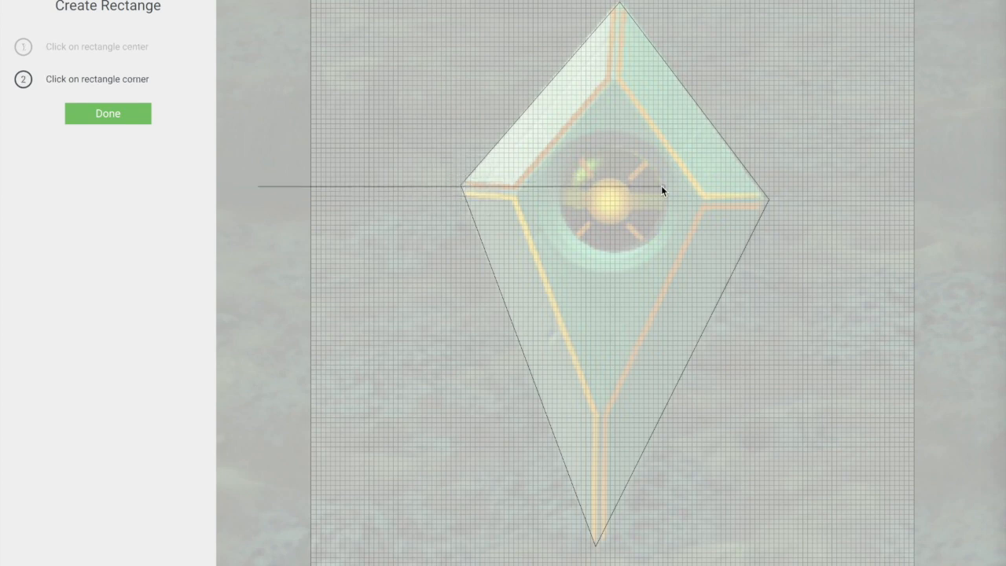
click(743, 187)
drag(415, 186, 591, 188)
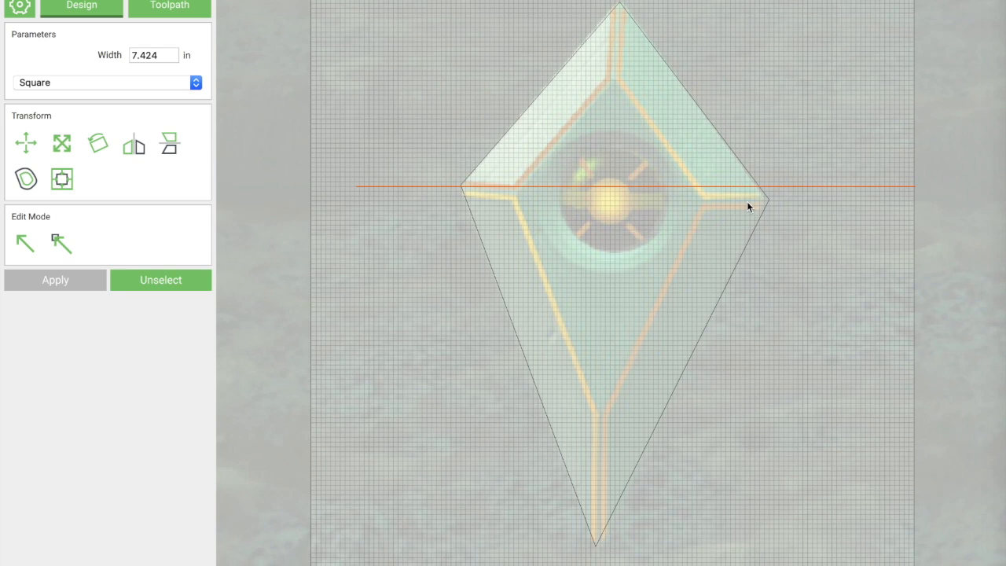
Step: Move the diamond outline's right vertex straight up onto the horizontal guide line
click(767, 203)
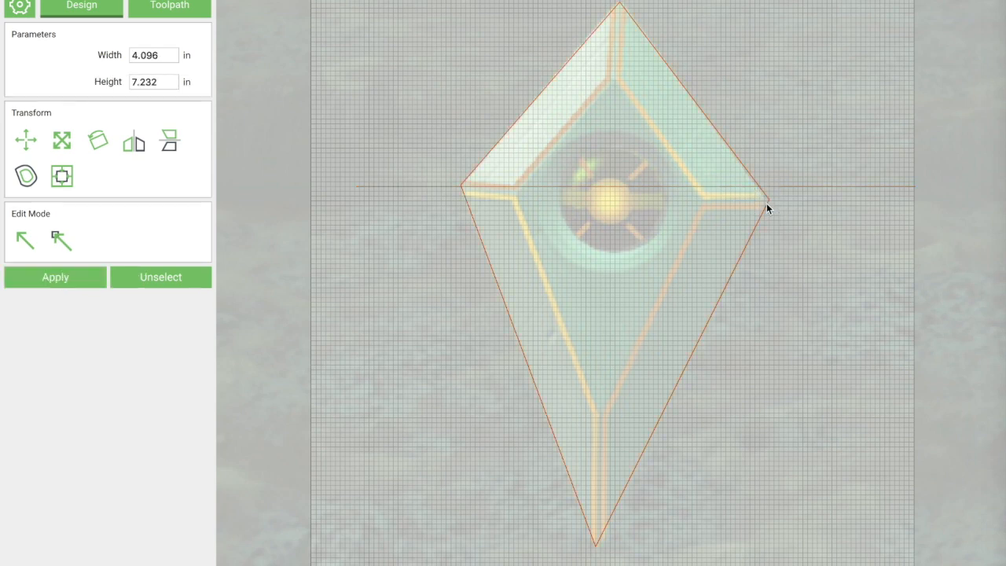
click(57, 239)
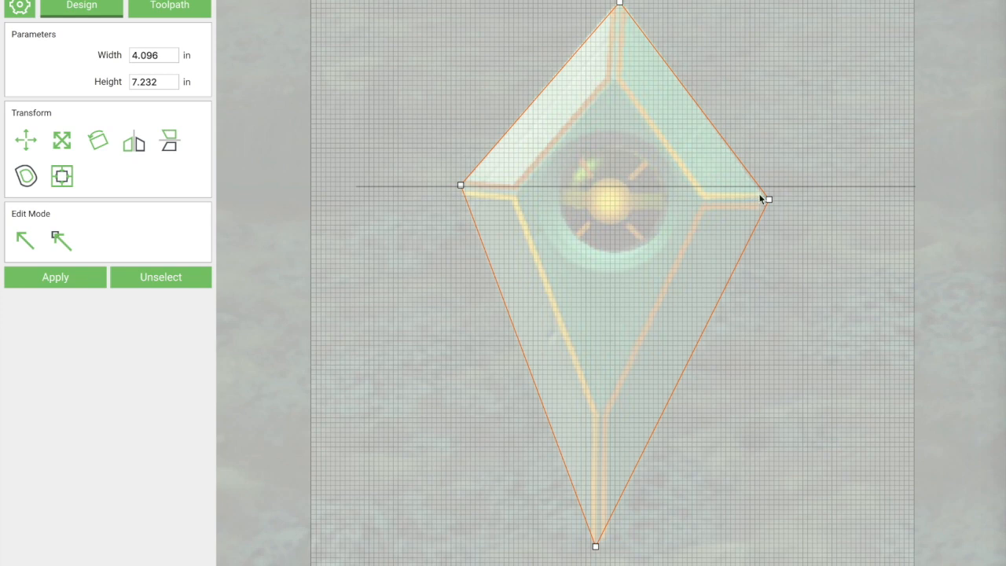
drag(769, 199, 768, 186)
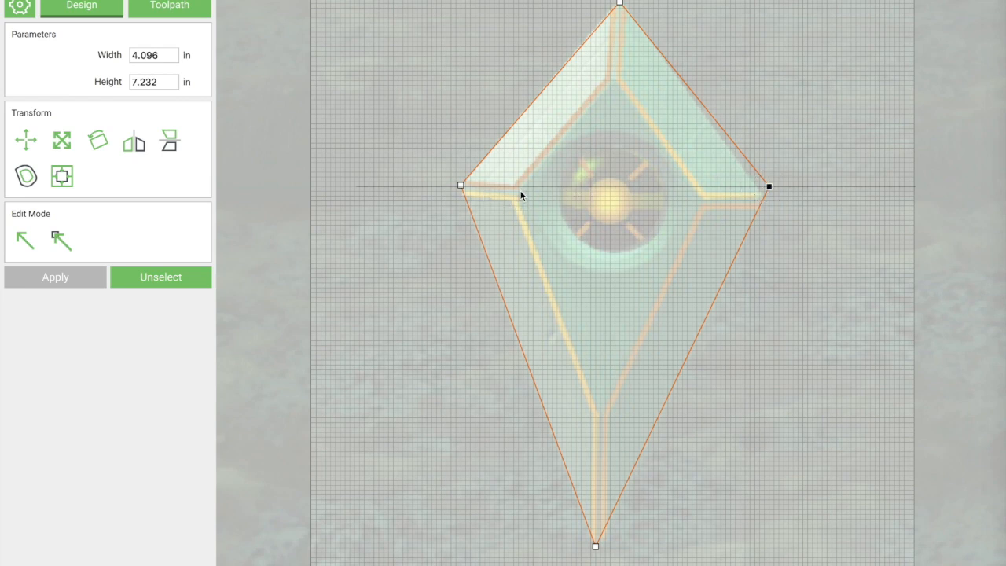
Step: Rotate the guide line 90 degrees and move it in line with the diamond outline's top vertex
click(668, 187)
click(422, 187)
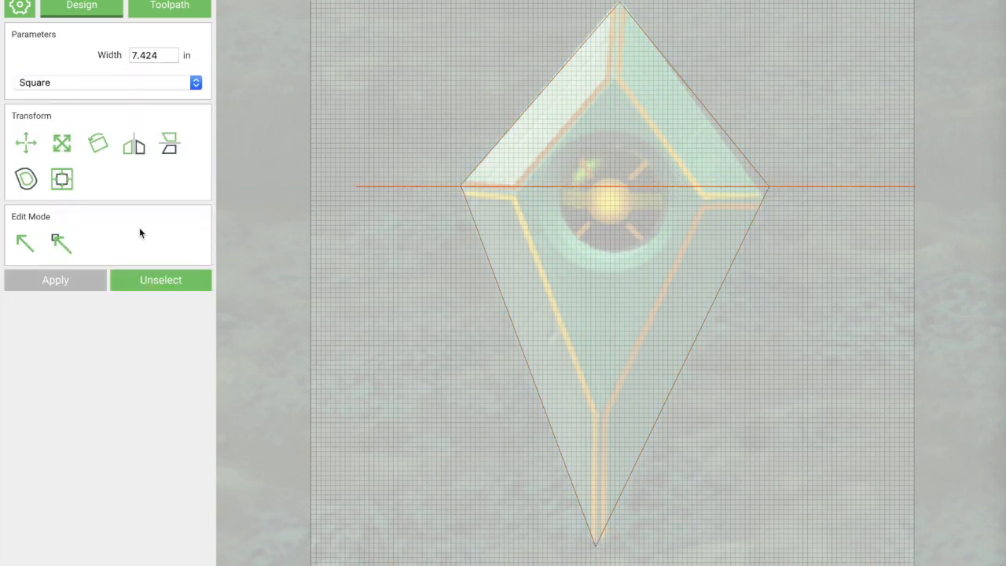
click(96, 144)
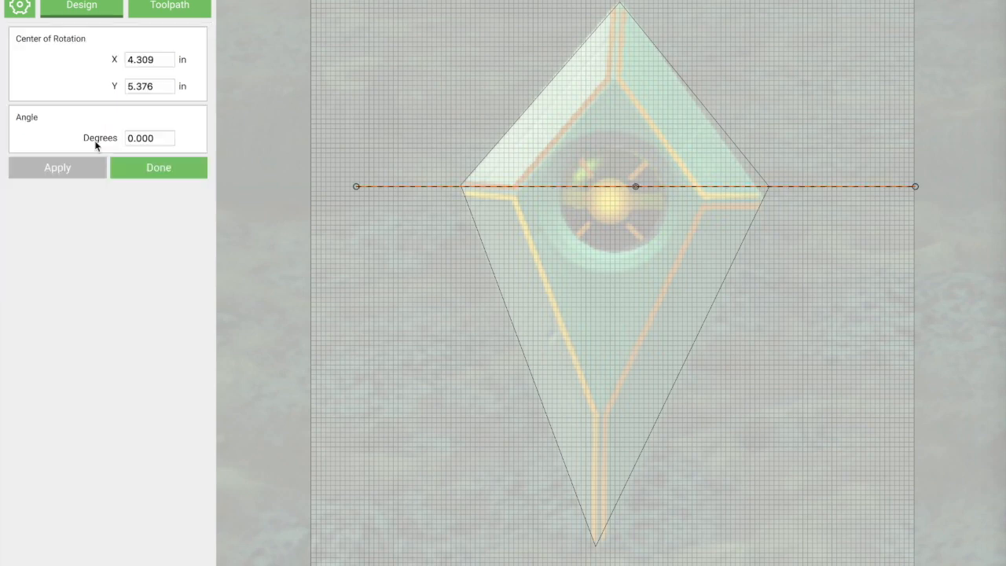
double_click(131, 138)
click(130, 138)
click(129, 138)
text(9)
key(Return)
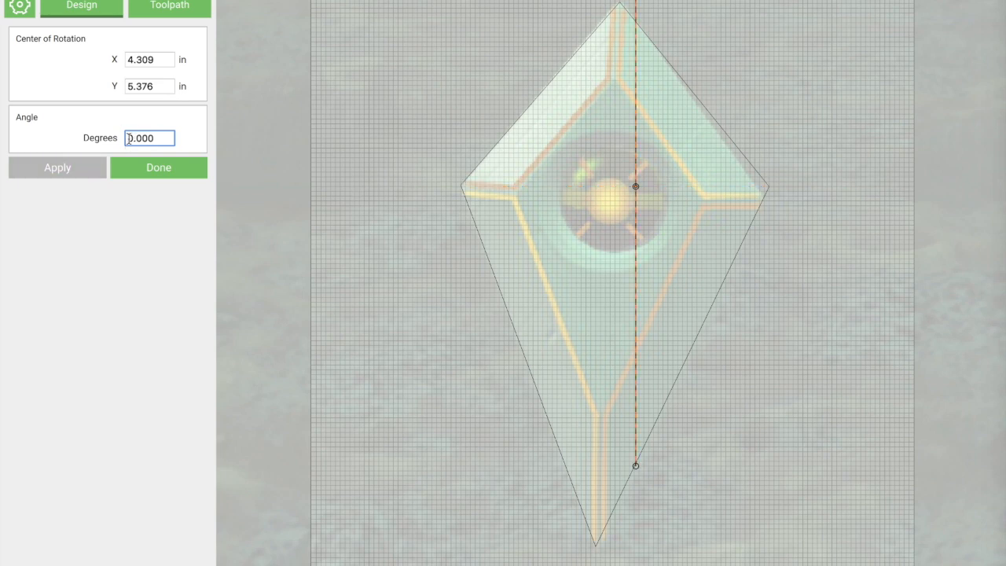
click(158, 168)
drag(635, 118, 618, 213)
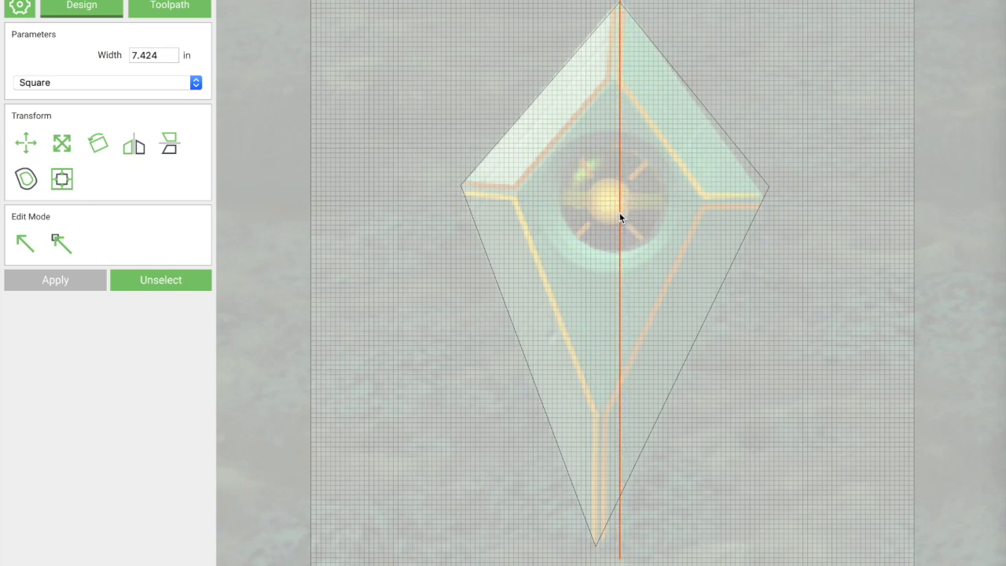
Step: Move the diamond outline's bottom vertex onto the vertical guide line and remove the guide
click(599, 541)
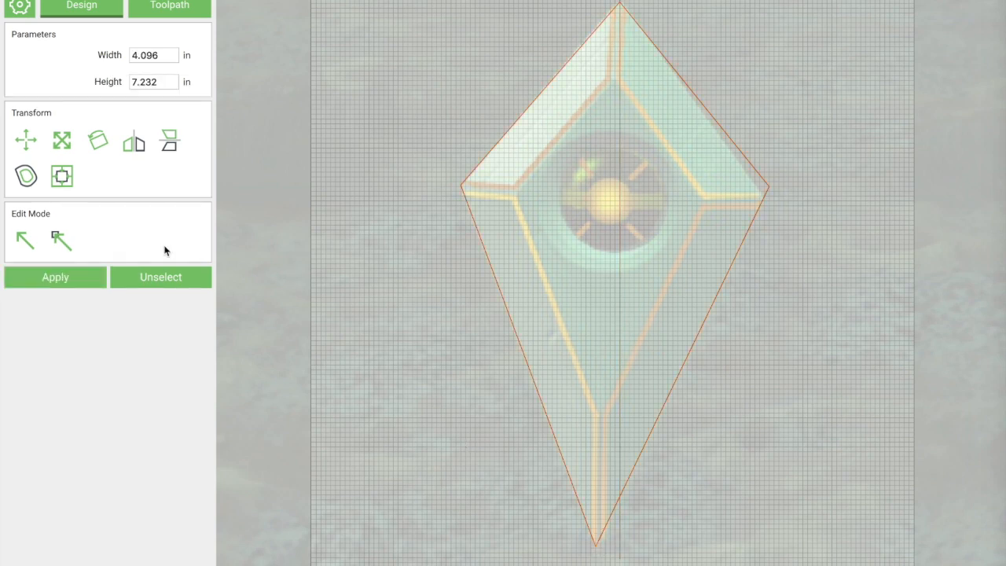
click(60, 241)
drag(596, 545, 619, 548)
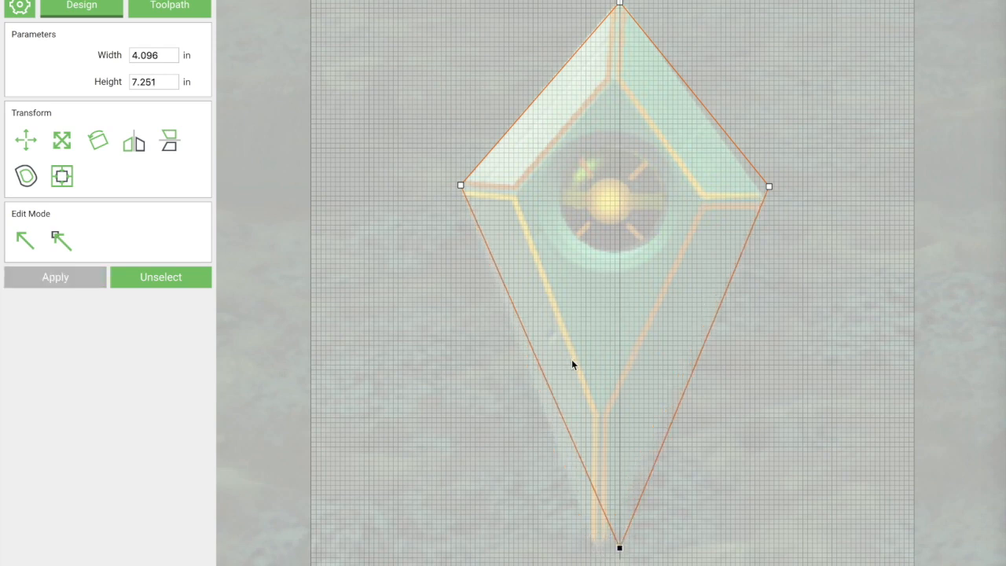
key(Escape)
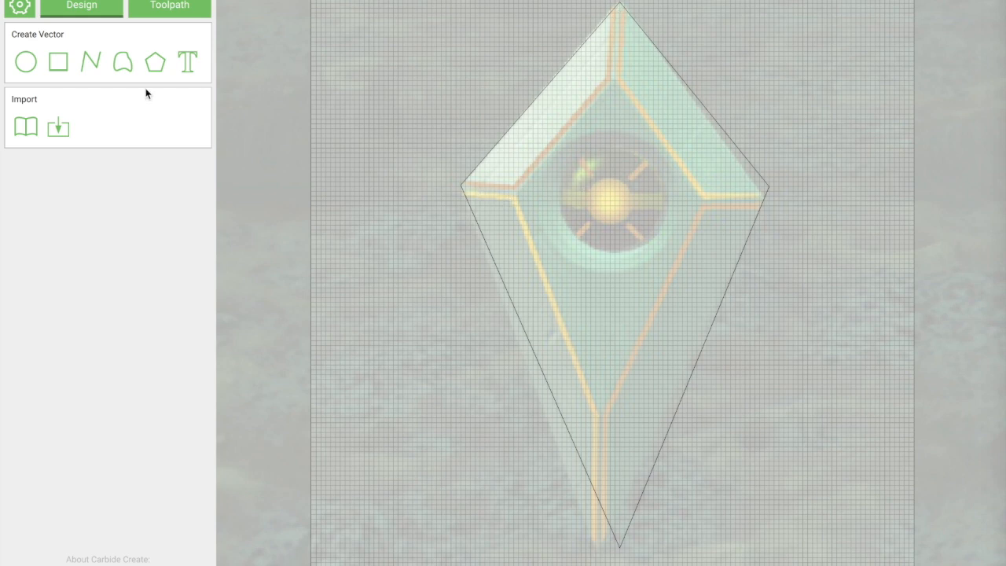
Step: Draw a closed four-point polygon about 2.05 in wide and 2.43 in high tracing the marker's upper-left facet
click(91, 60)
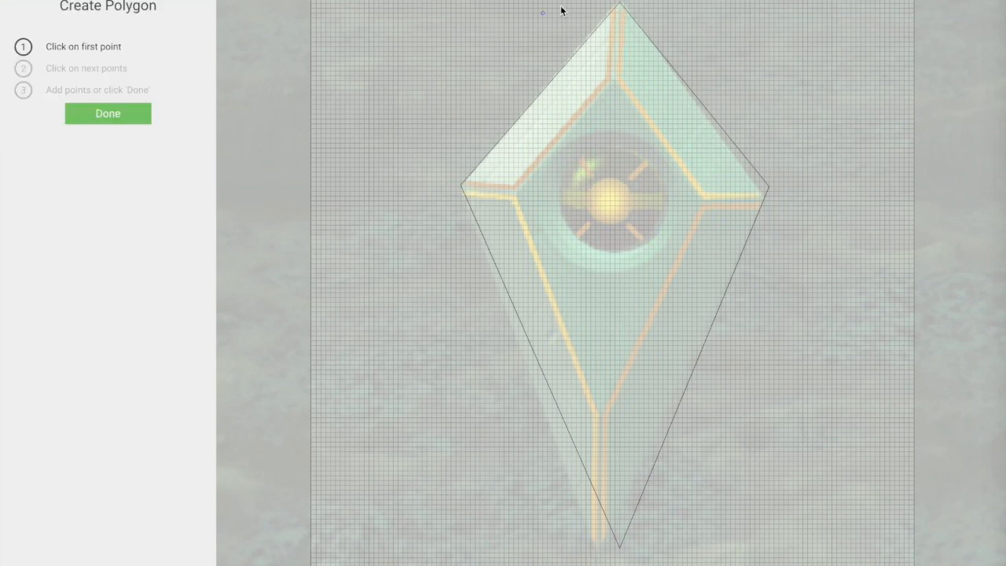
click(615, 10)
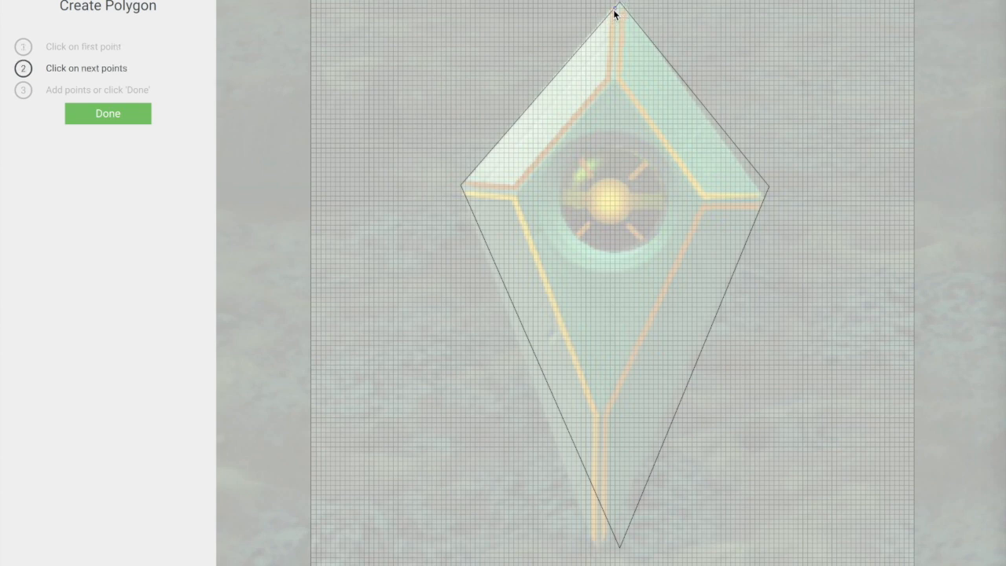
click(613, 76)
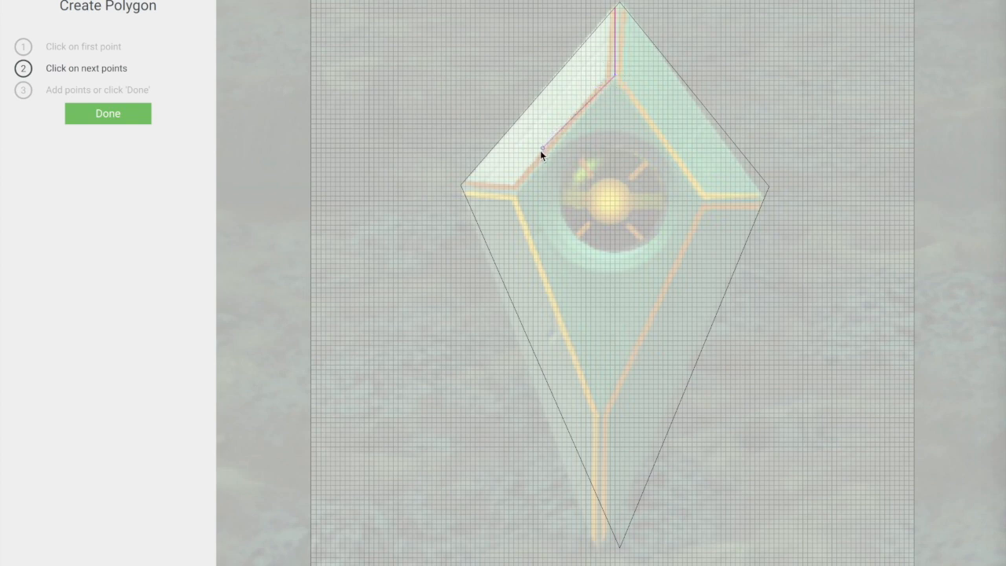
click(515, 188)
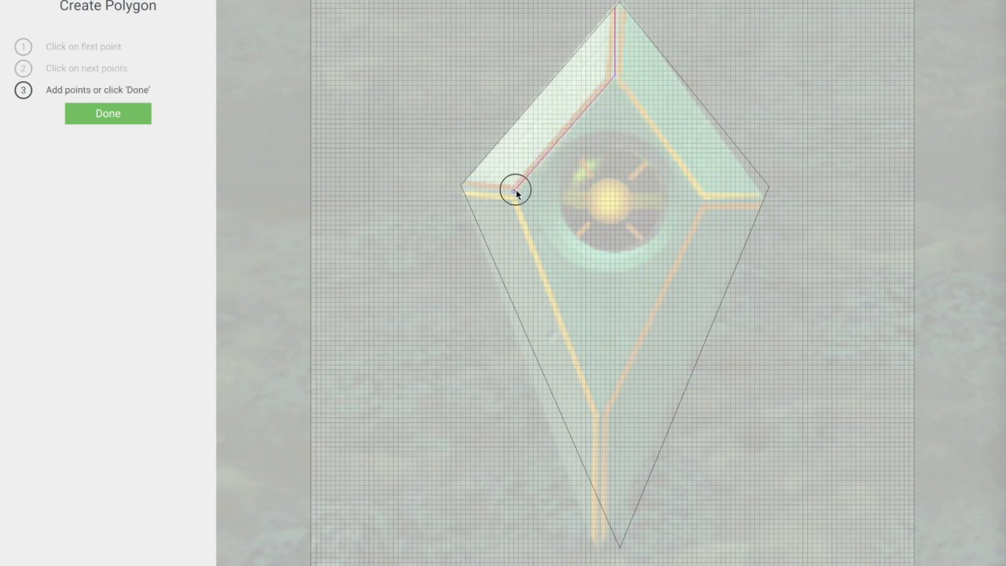
click(461, 187)
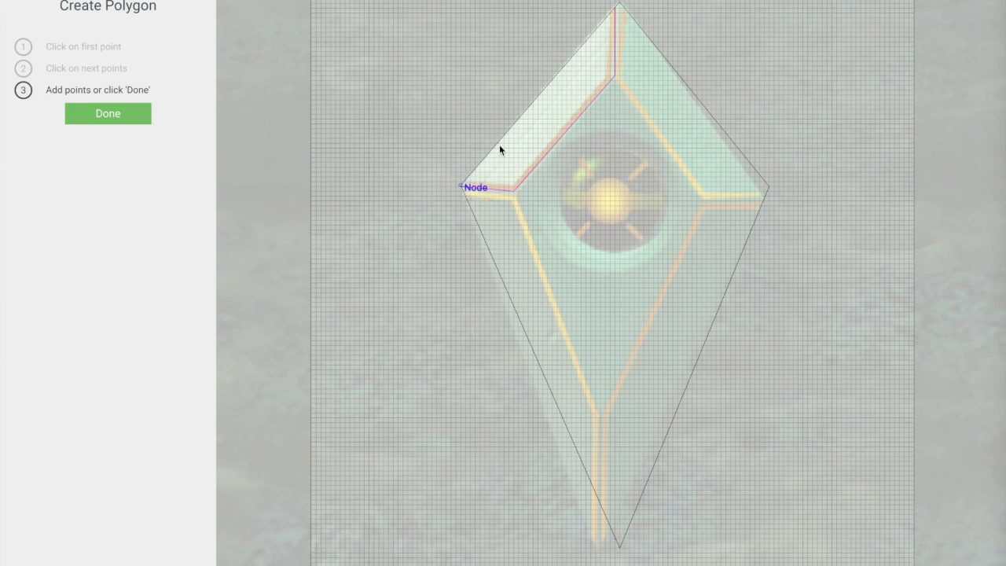
click(615, 10)
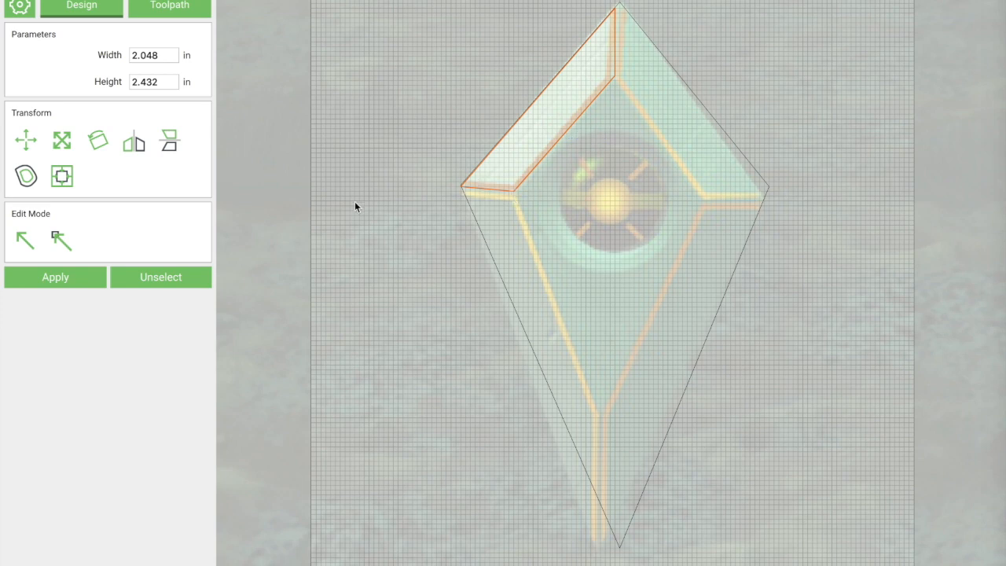
Step: Move the upper-left facet's inner lower vertex up and slightly outward to the right, level with the diamond's left vertex
click(57, 237)
drag(514, 191, 522, 186)
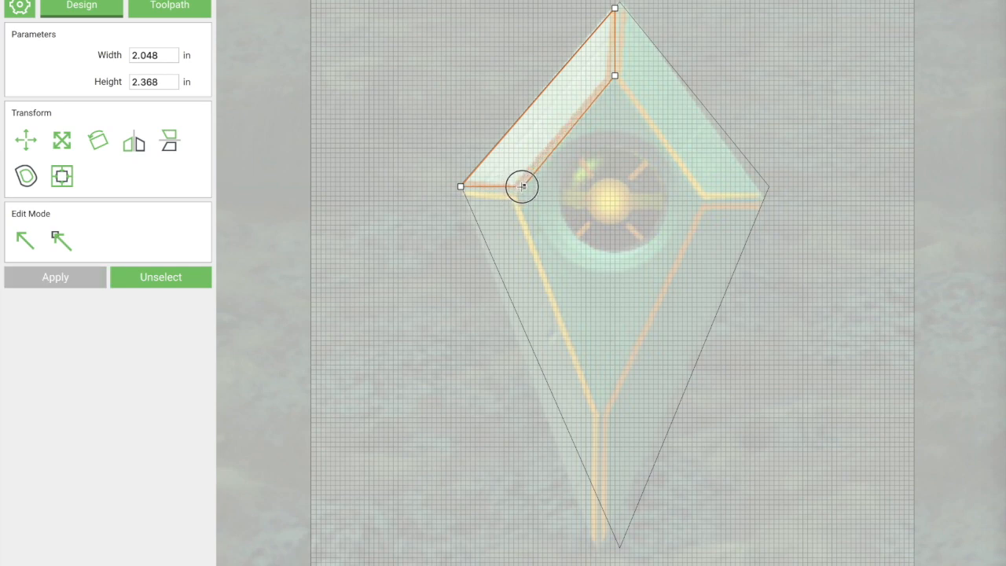
drag(522, 186, 522, 187)
click(395, 205)
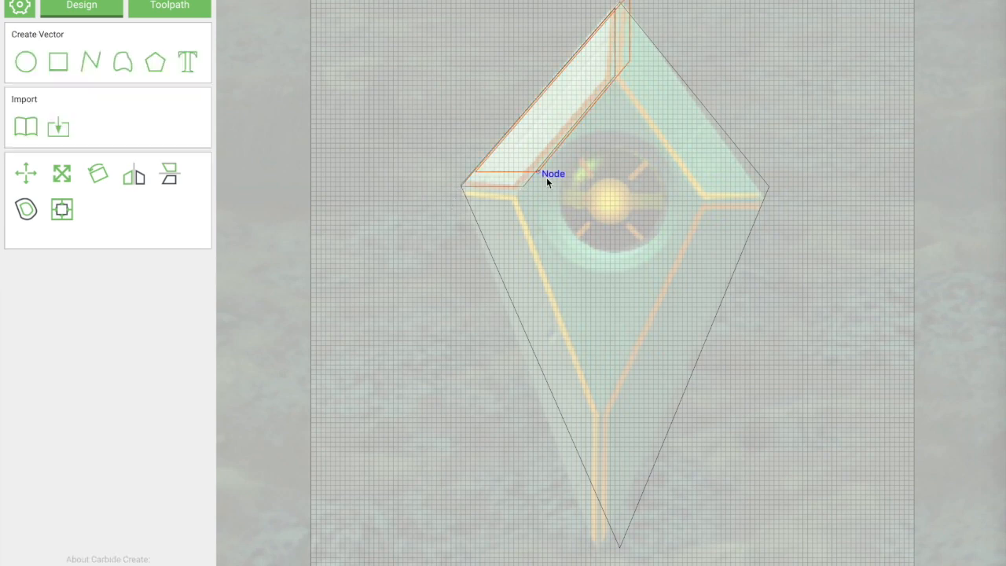
Step: Mirror a duplicate of the upper-left facet horizontally and place it as the upper-right facet, leaving a narrow gap at the centre
click(133, 177)
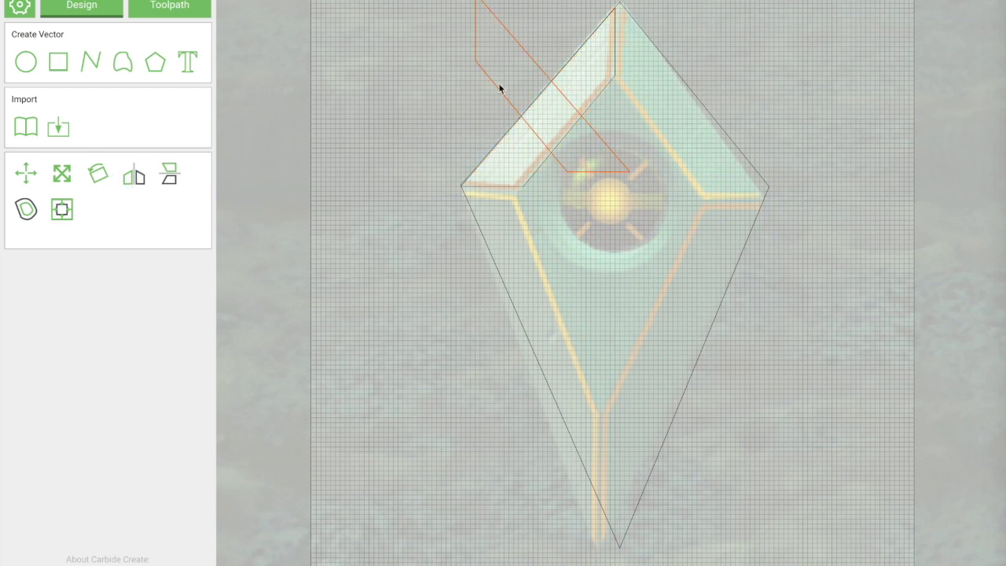
drag(548, 81, 700, 100)
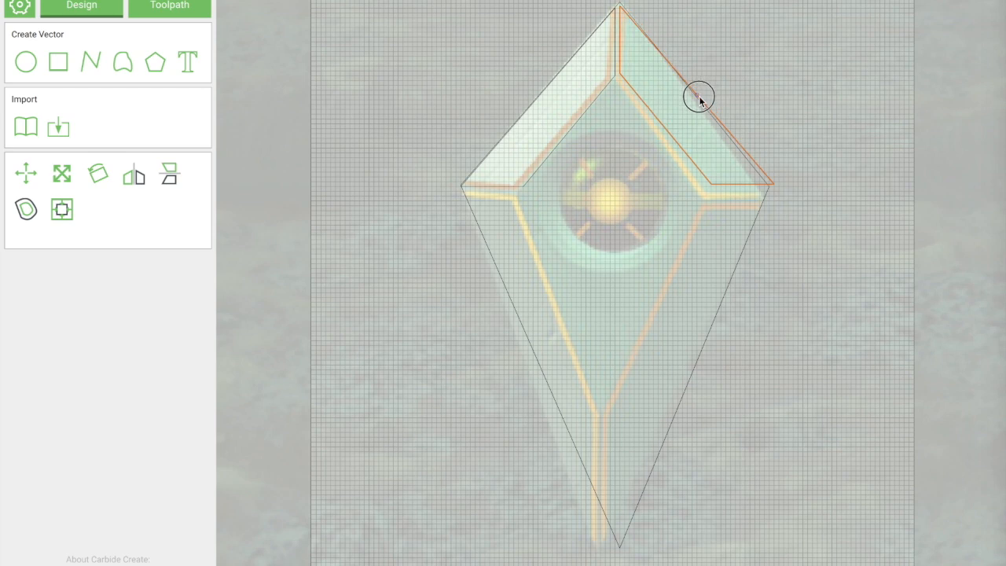
drag(699, 99, 702, 100)
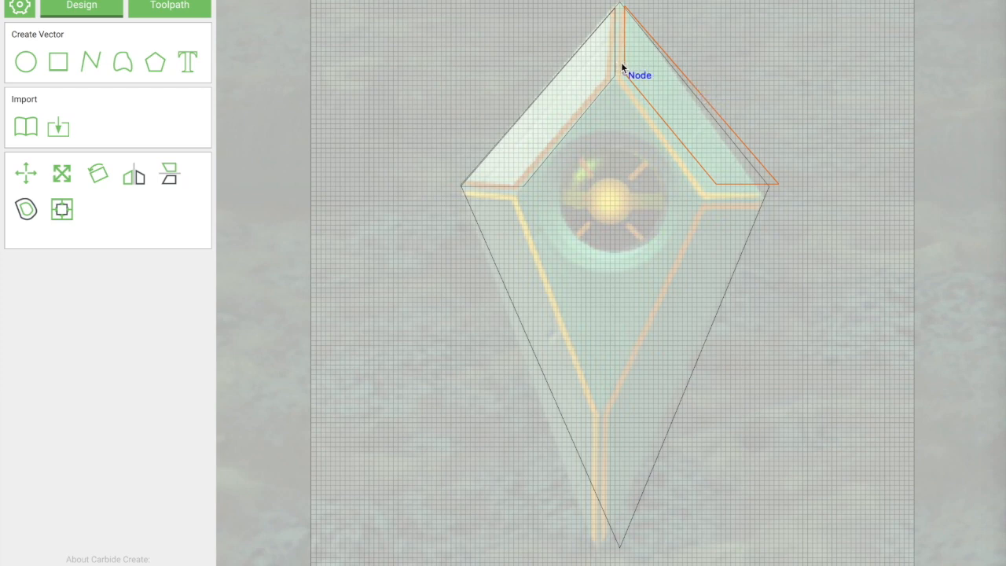
Step: Move the diamond outline's right vertex outward to the mirrored facet's outer corner, making the outline about 4.22 in wide
click(767, 196)
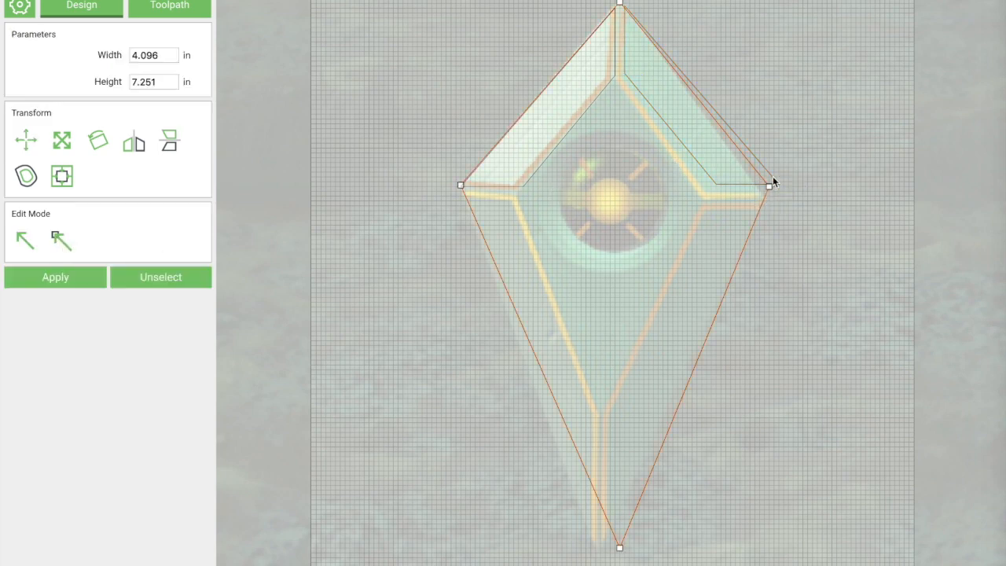
drag(769, 186, 778, 186)
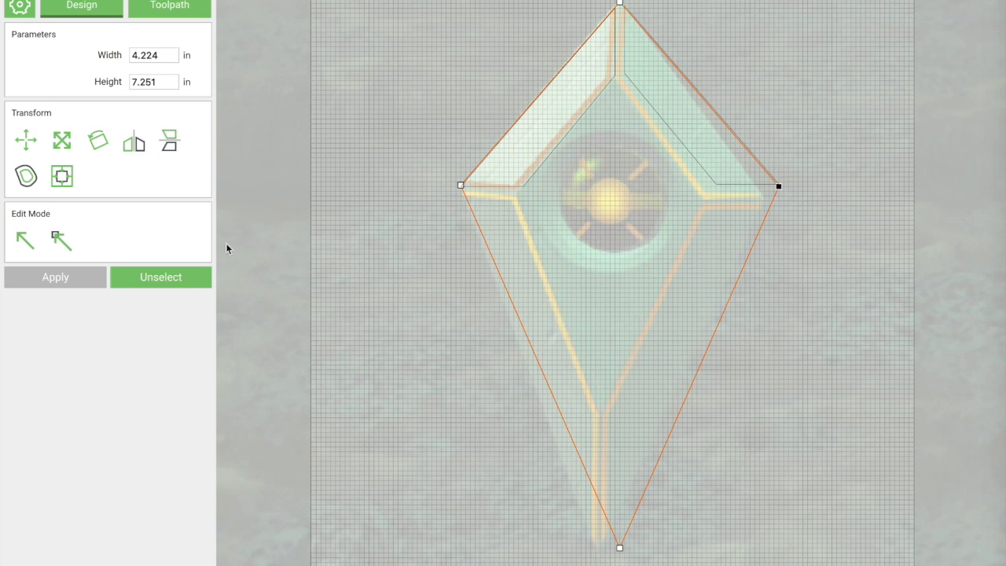
click(158, 278)
Step: Hide the background image in the job setup
click(24, 13)
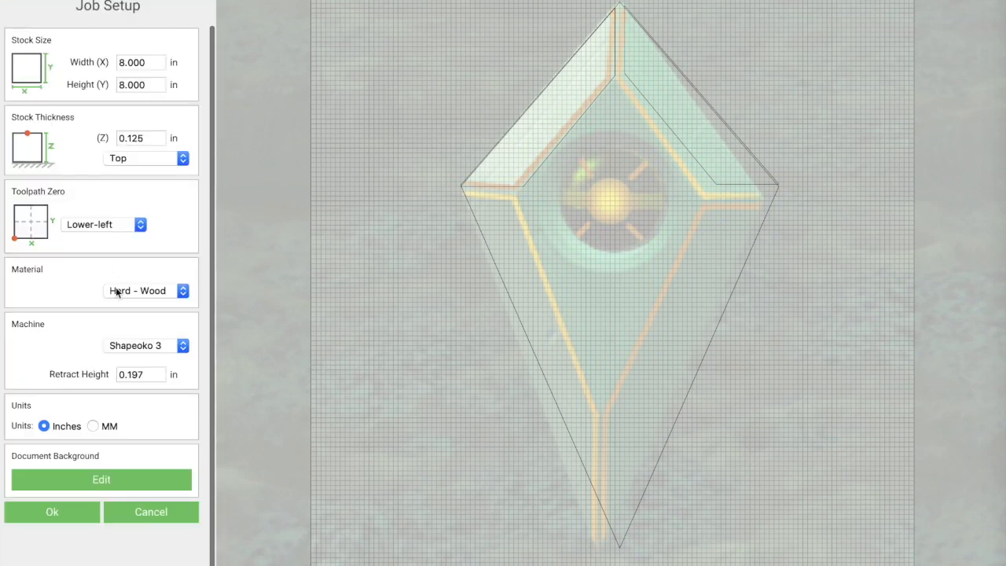
click(103, 481)
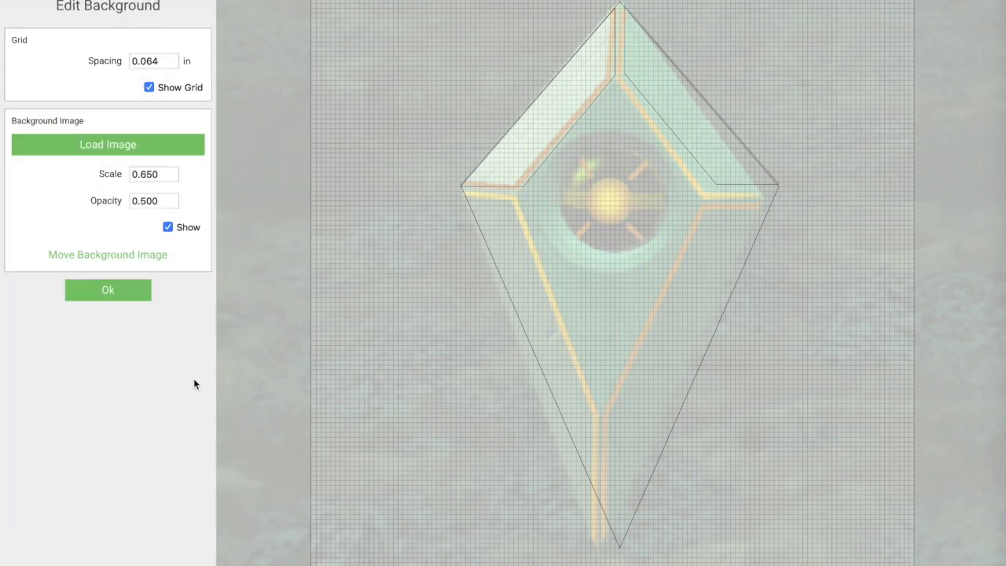
click(168, 227)
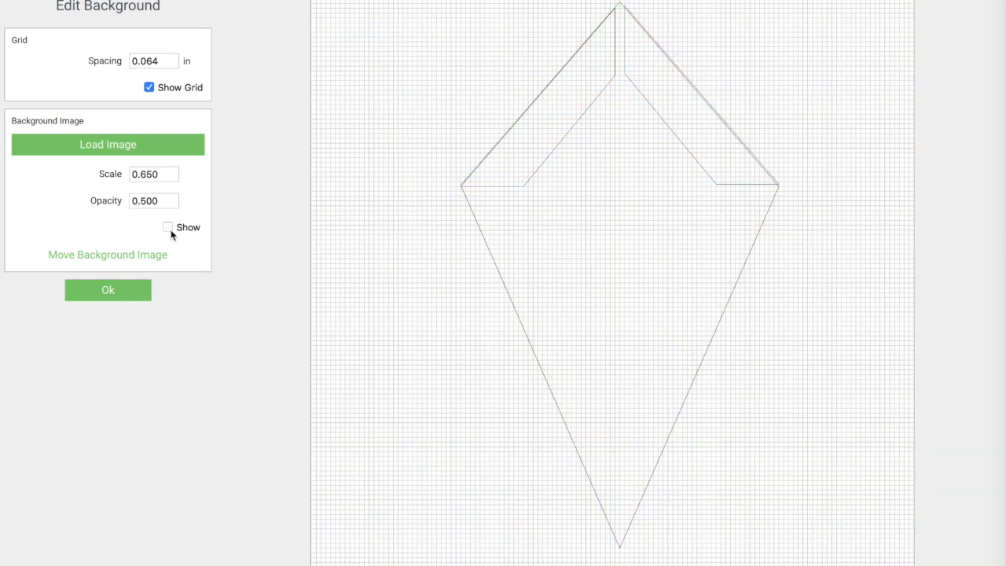
click(109, 292)
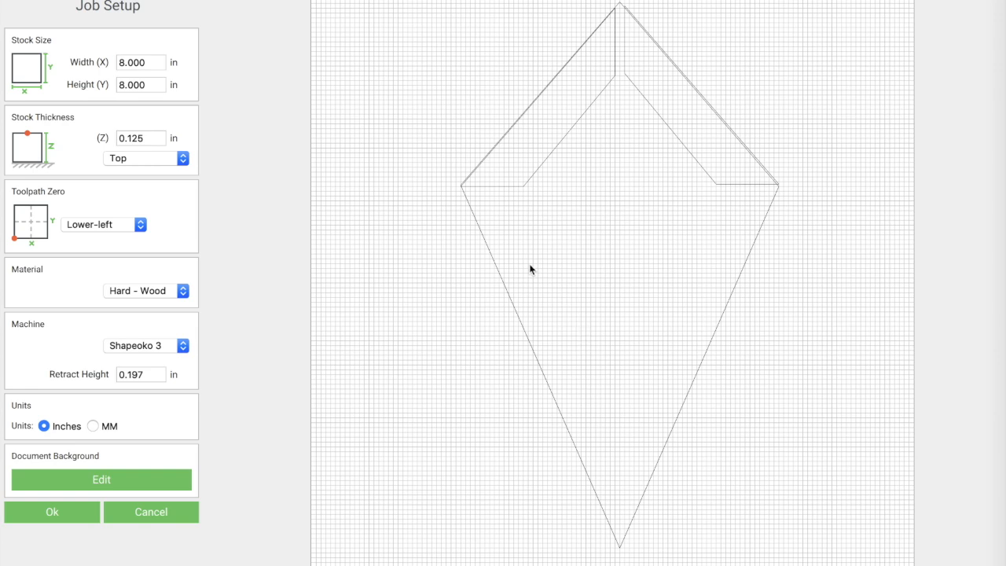
click(60, 512)
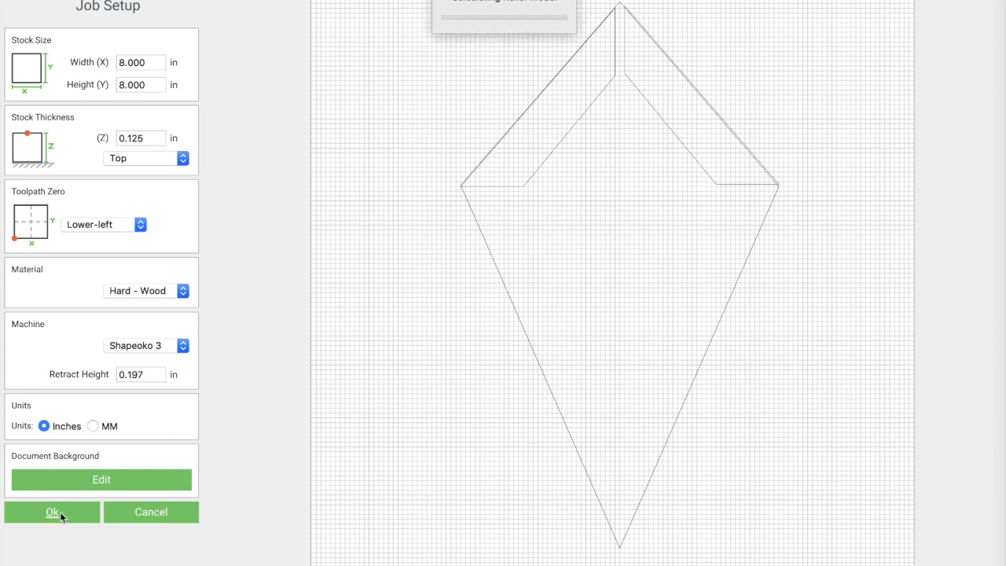
Step: Draw a closed four-point polygon about 1.98 in wide and 4.54 in high as the lower-left facet, and shift it slightly down along the outline
click(87, 62)
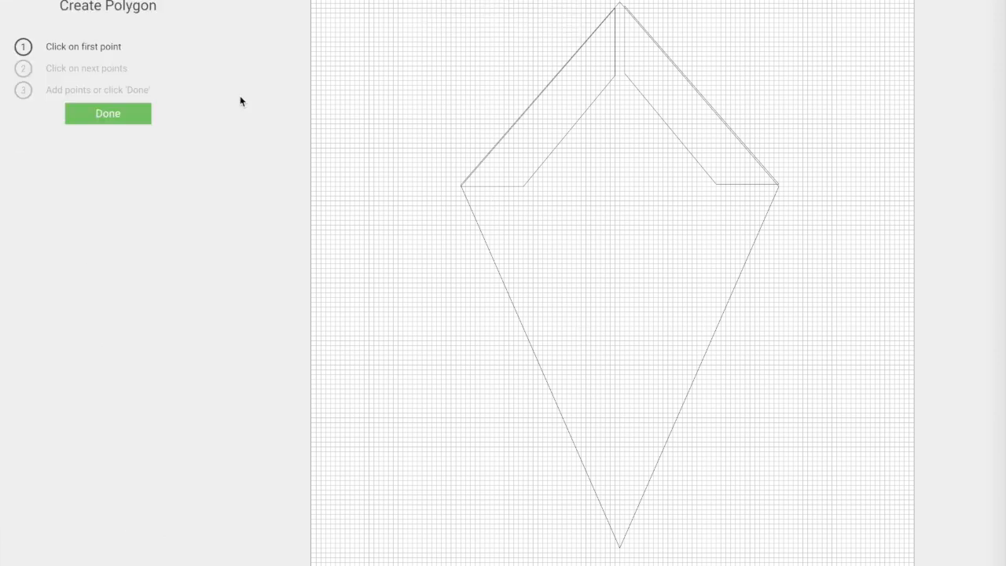
click(465, 193)
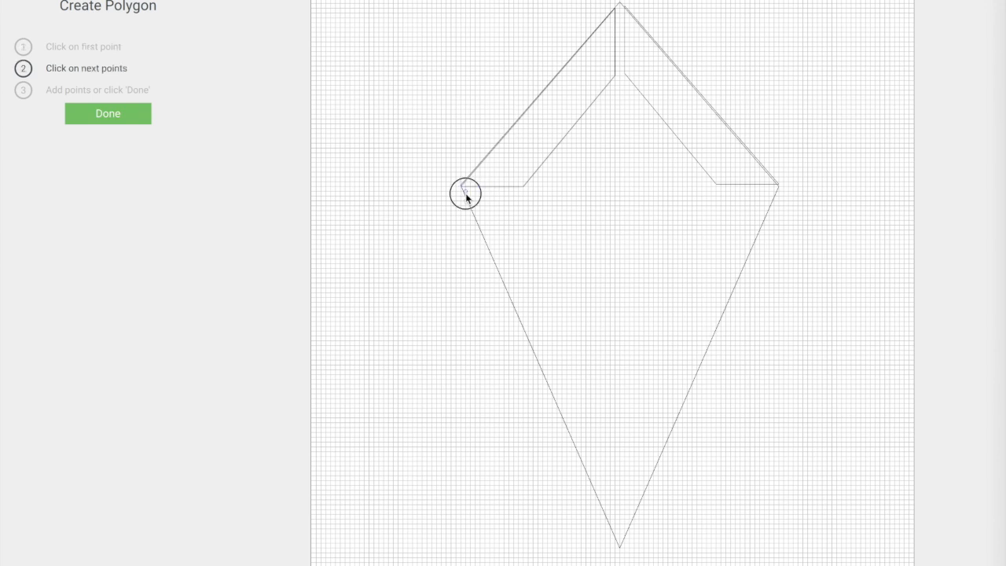
click(524, 192)
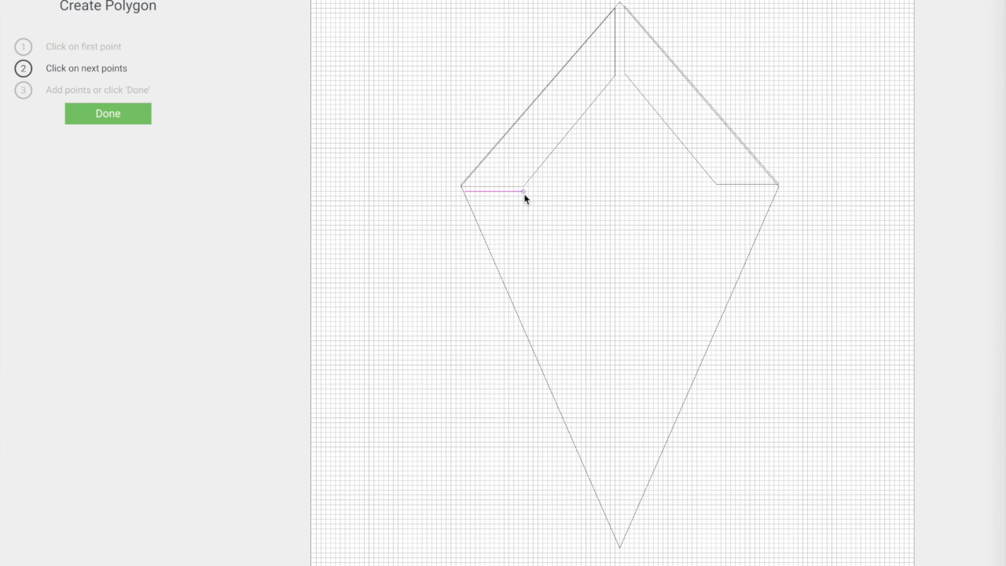
click(613, 422)
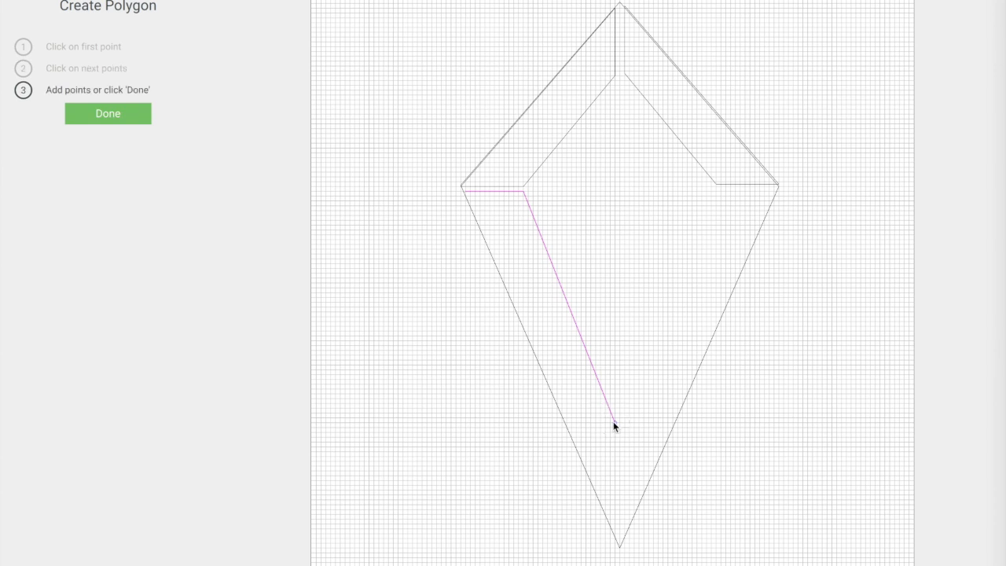
click(616, 533)
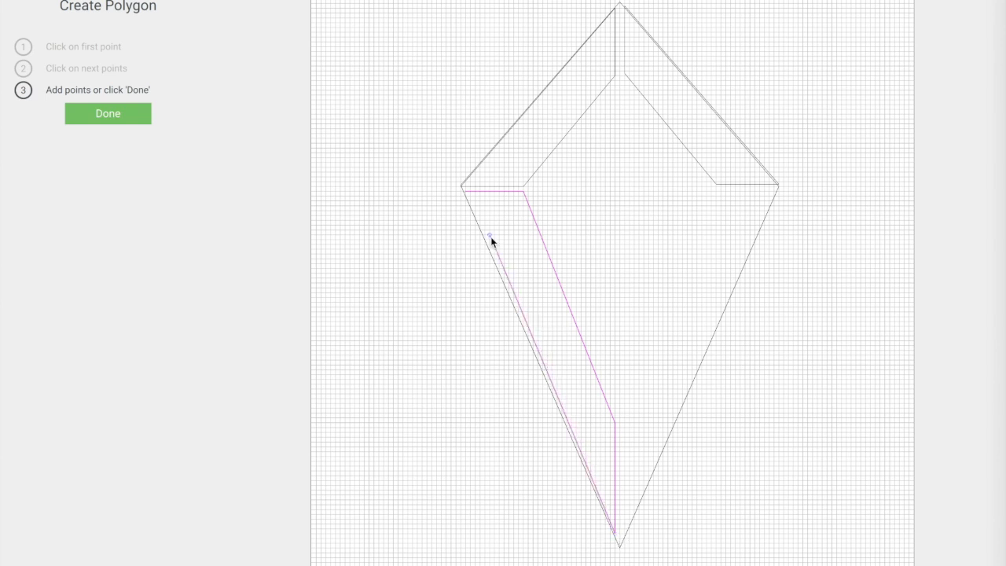
click(464, 193)
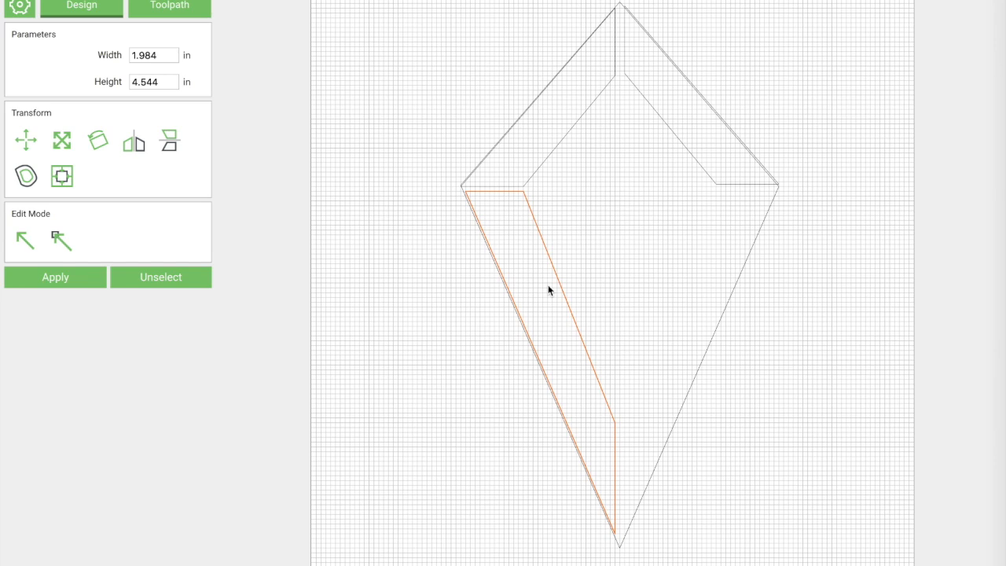
click(554, 272)
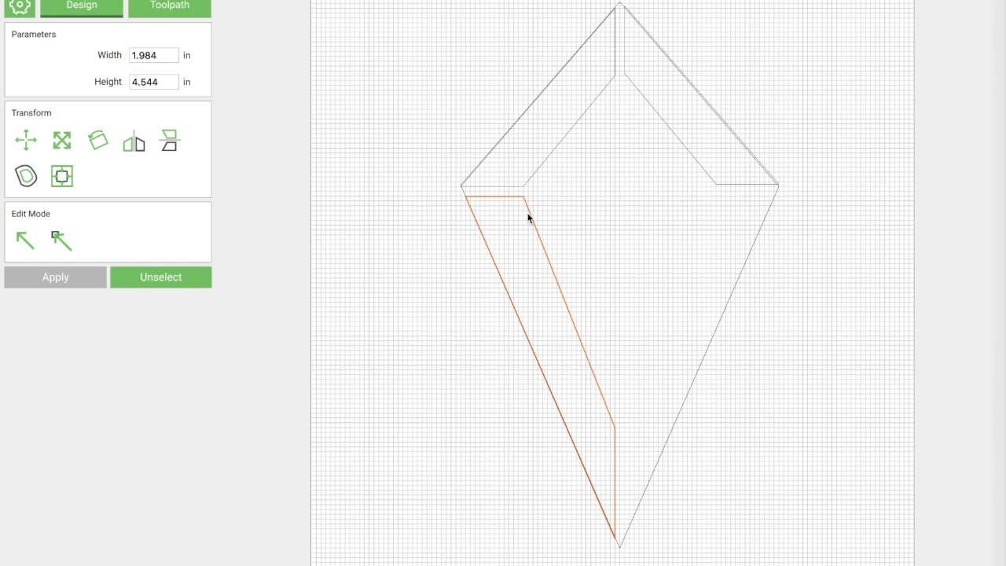
Step: Duplicate the lower-left facet, mirror the copy horizontally, and align it with the outline's lower-right edge
key(super+d)
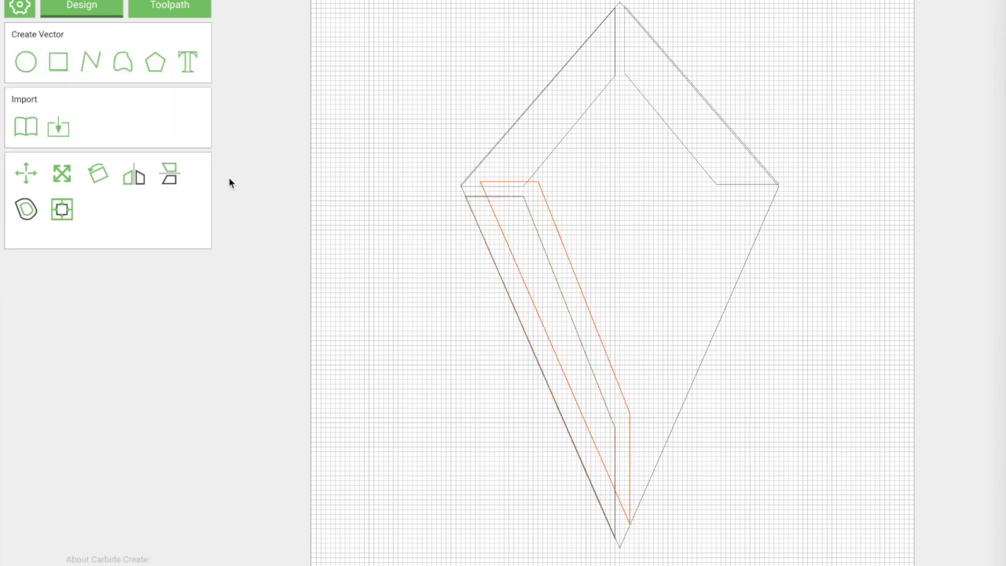
click(133, 180)
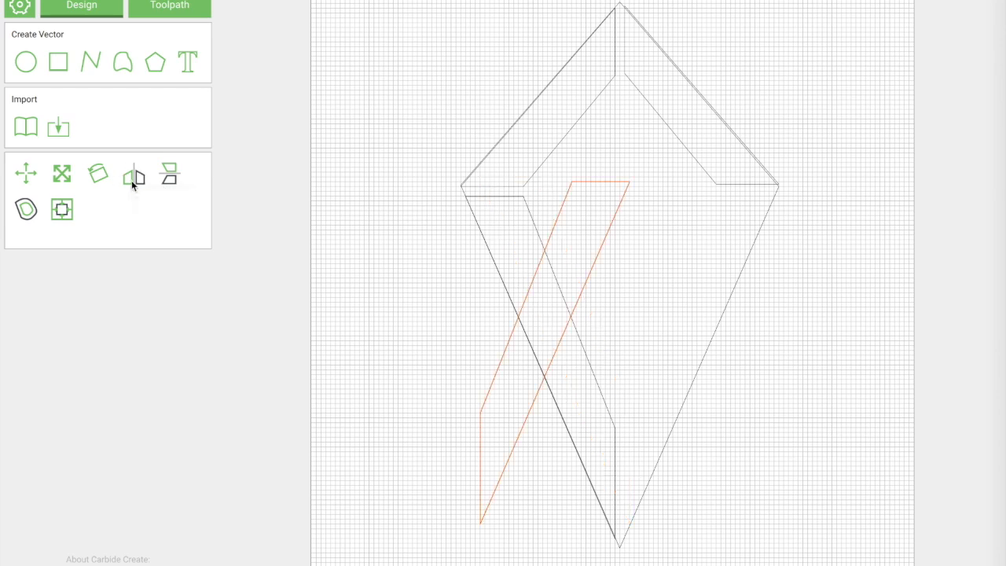
drag(605, 245, 750, 255)
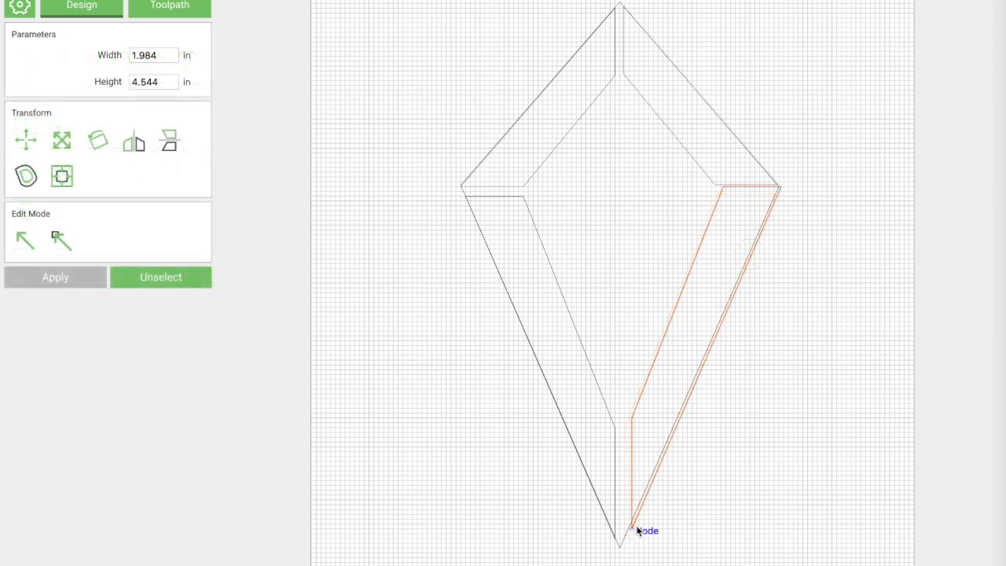
drag(634, 532, 629, 536)
drag(627, 536, 626, 541)
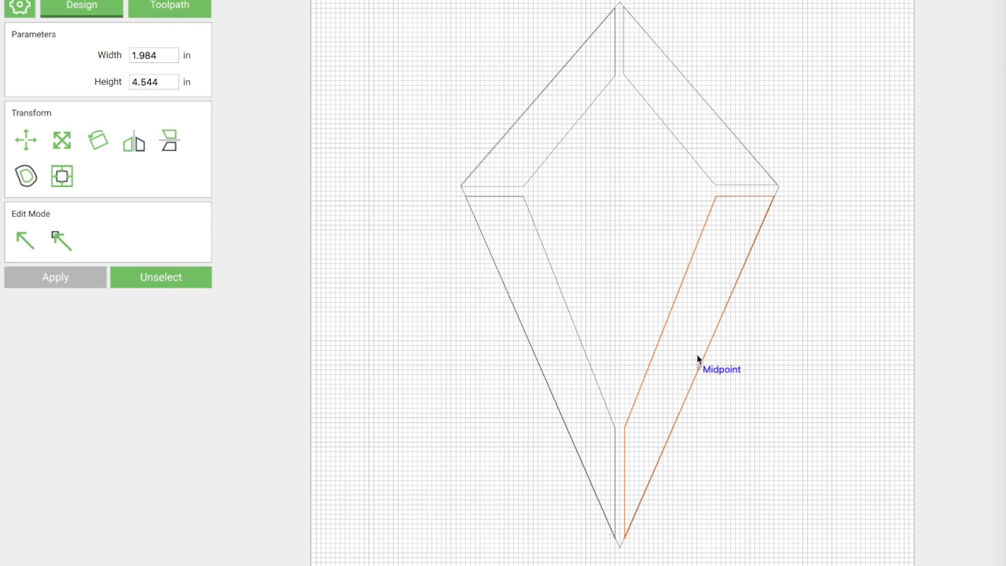
click(724, 419)
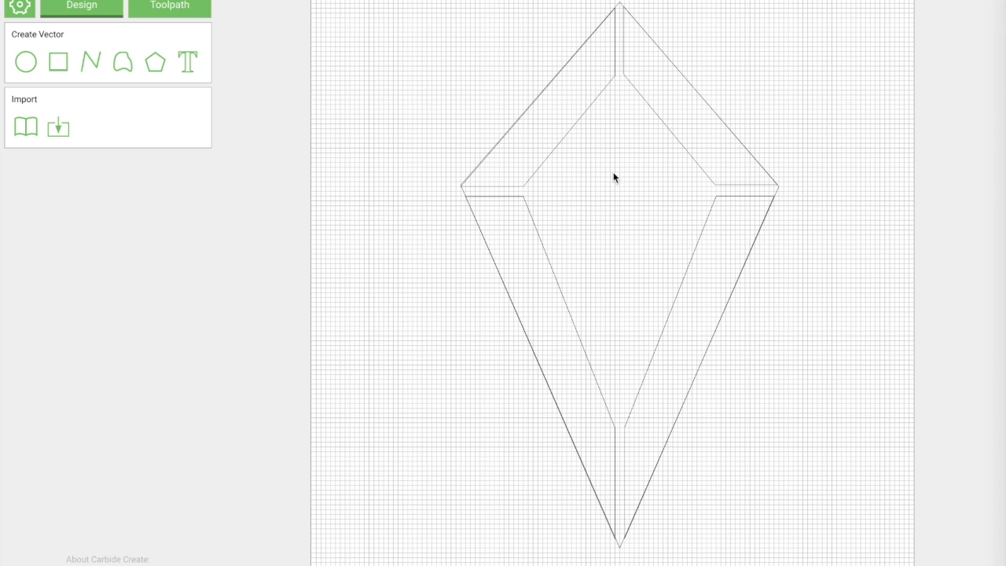
Step: Show the background image again through the job setup
click(20, 7)
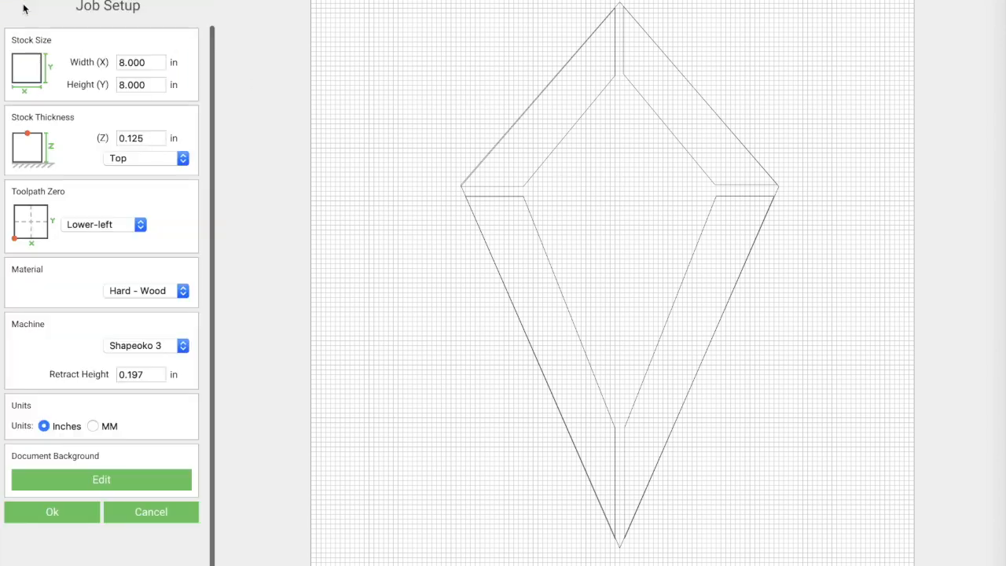
click(97, 476)
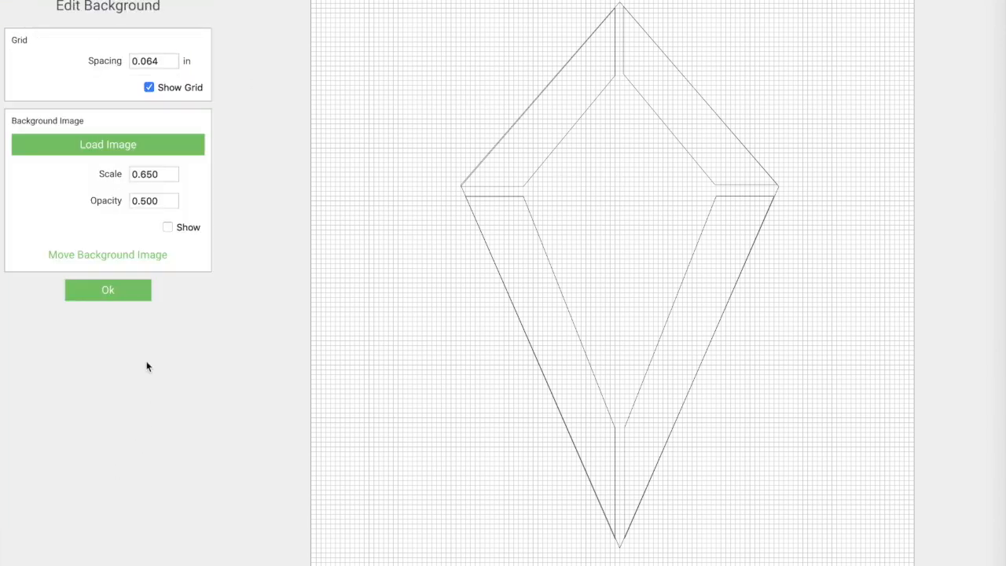
click(169, 228)
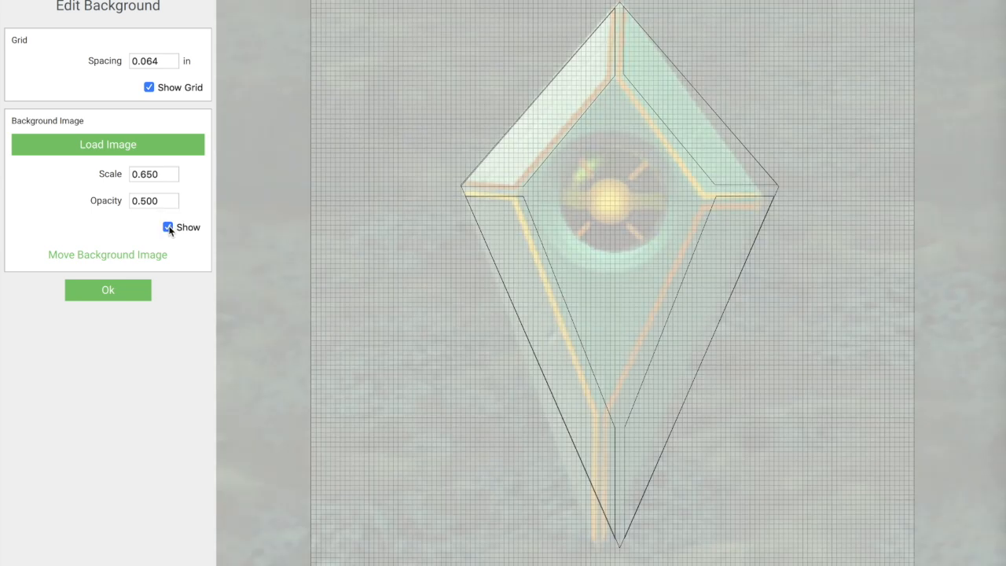
click(105, 284)
click(51, 512)
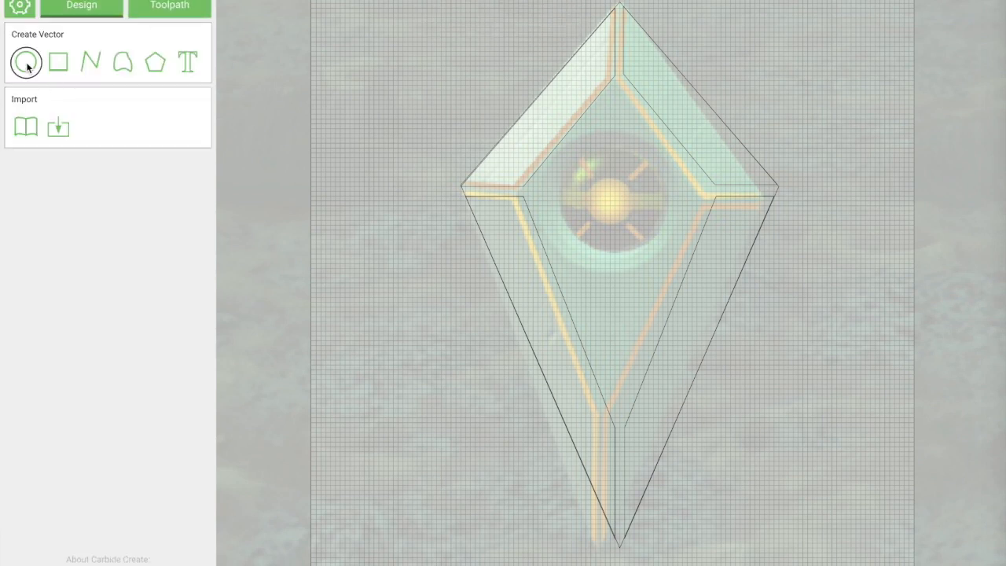
Step: Draw a circle with a radius of about 0.73 in around the round emblem, centred on its yellow middle, and deselect it
click(27, 61)
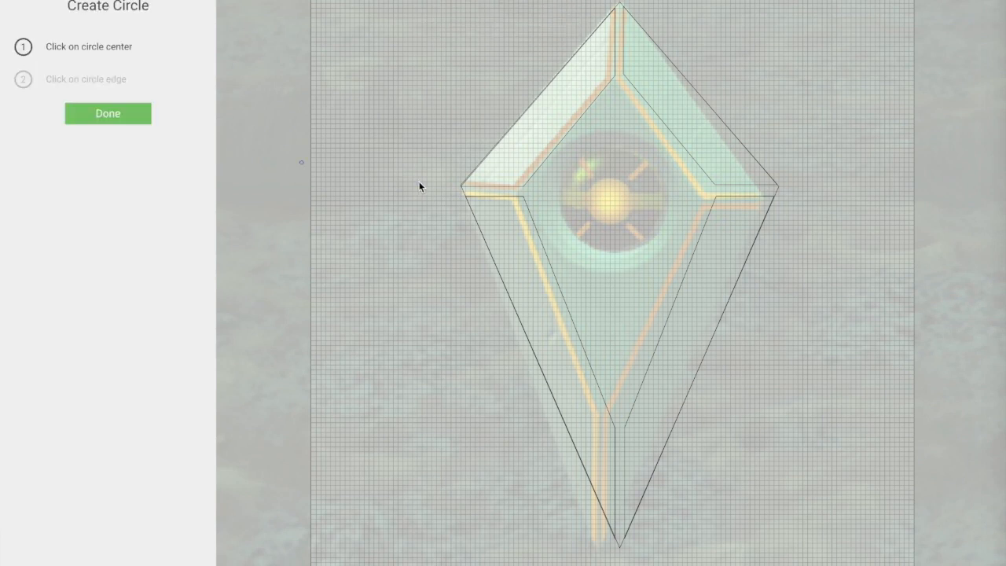
click(611, 200)
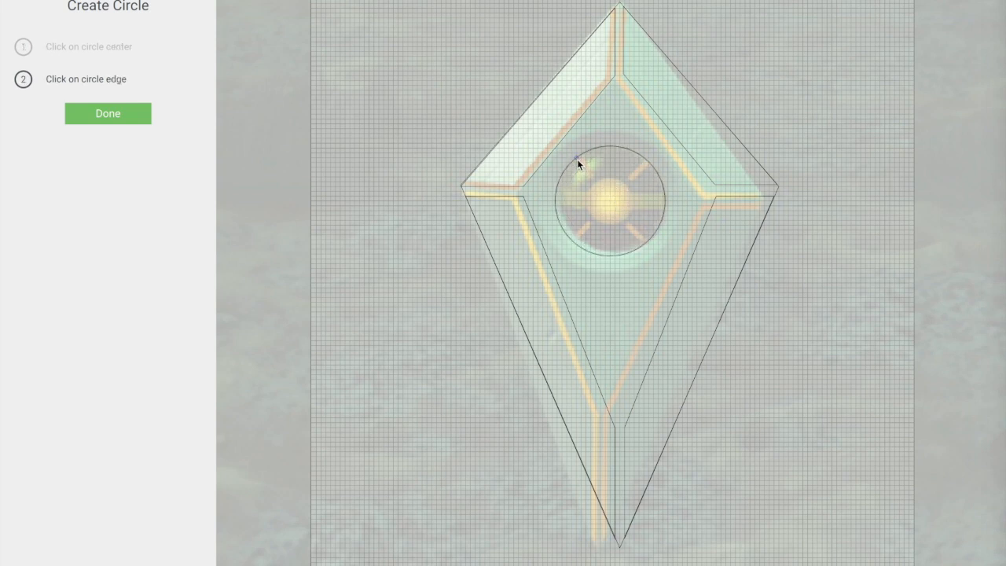
click(577, 159)
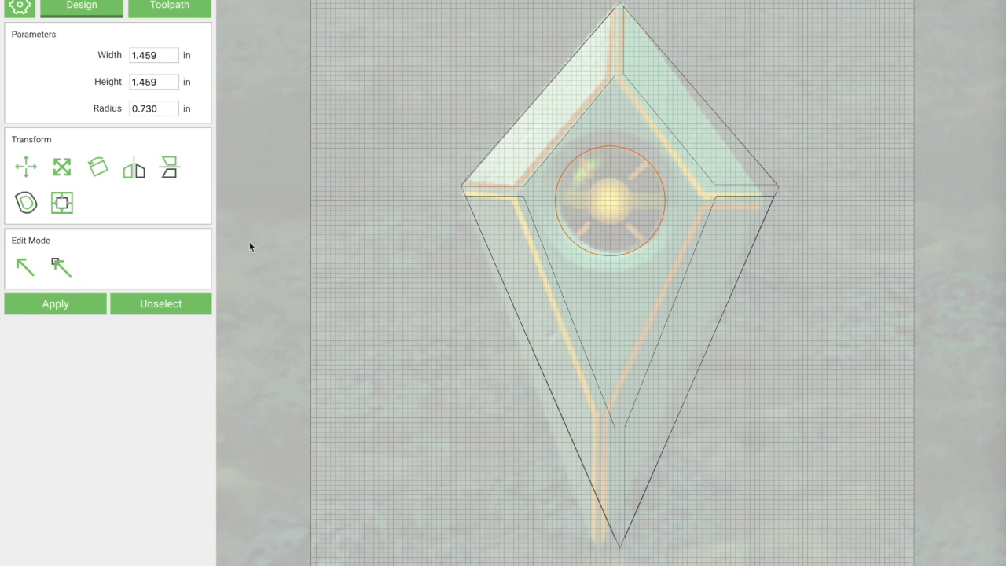
click(169, 302)
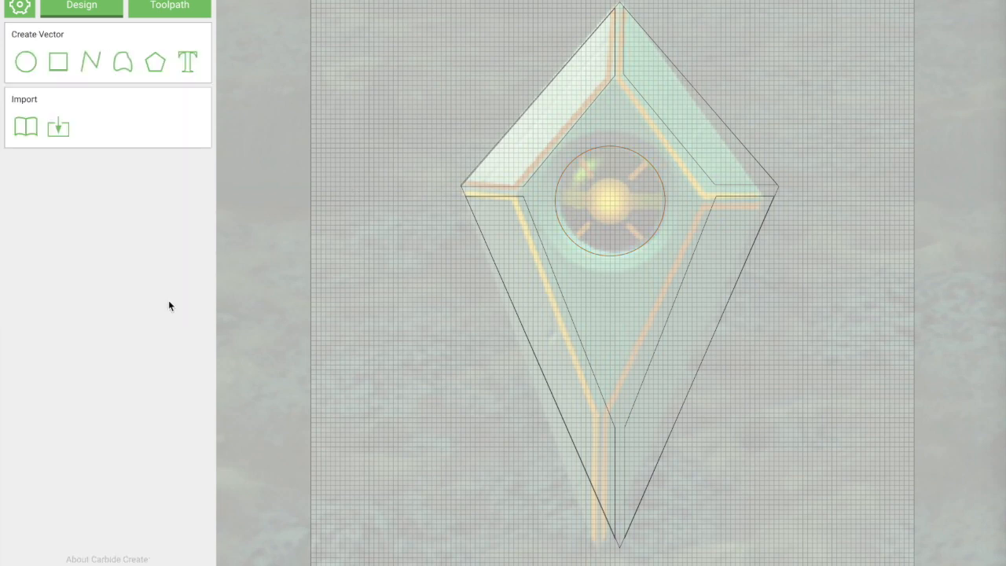
Step: Turn off the display of the background image in the document background settings of the job setup
click(20, 7)
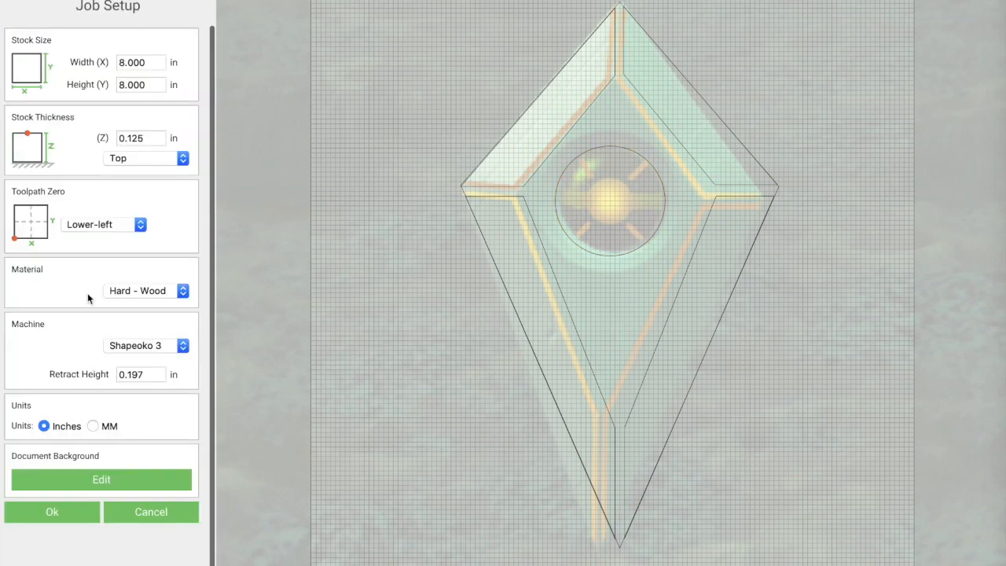
click(97, 483)
click(169, 227)
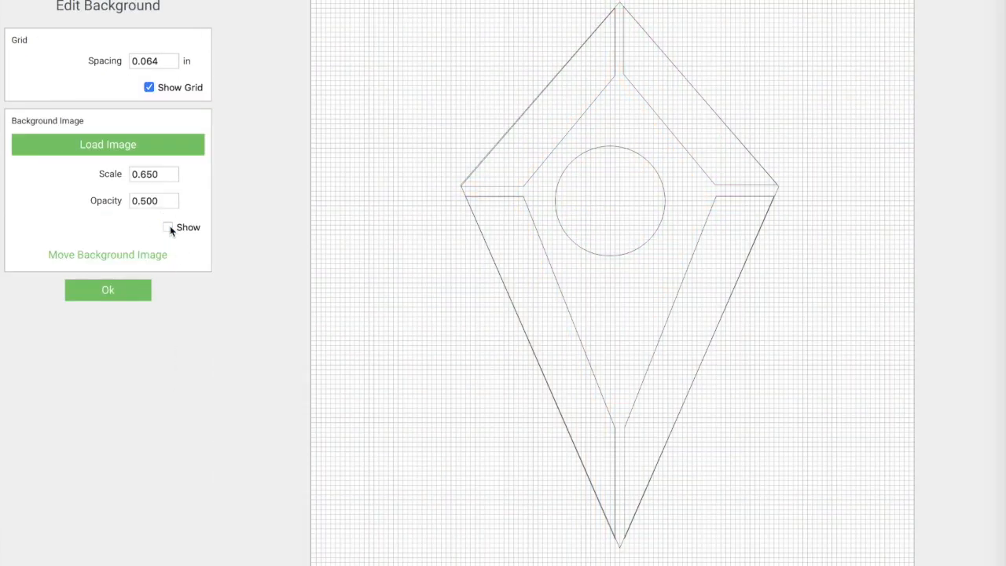
click(118, 290)
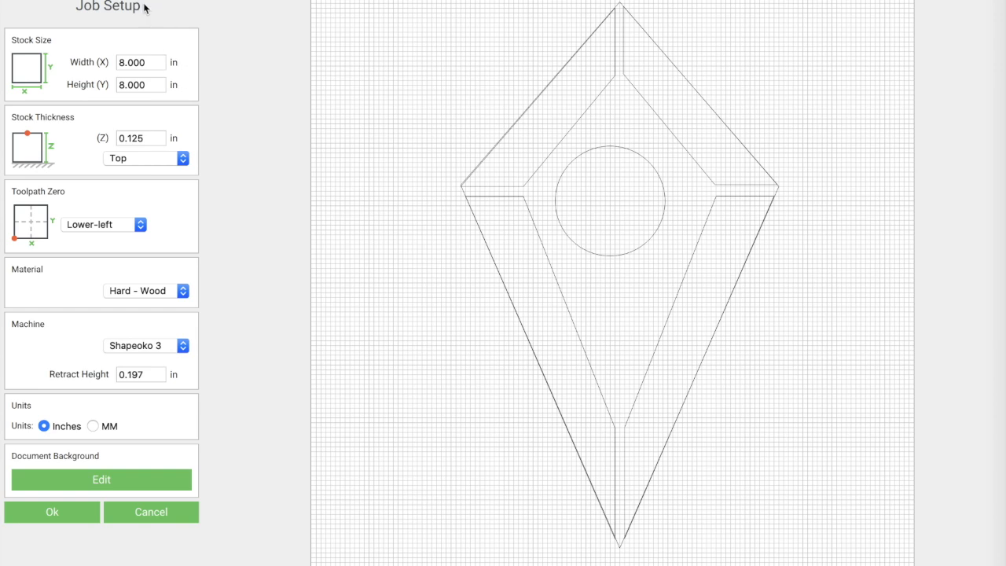
Step: Centre the emblem circle horizontally on the outer diamond outline, using the outline as the alignment reference
click(626, 155)
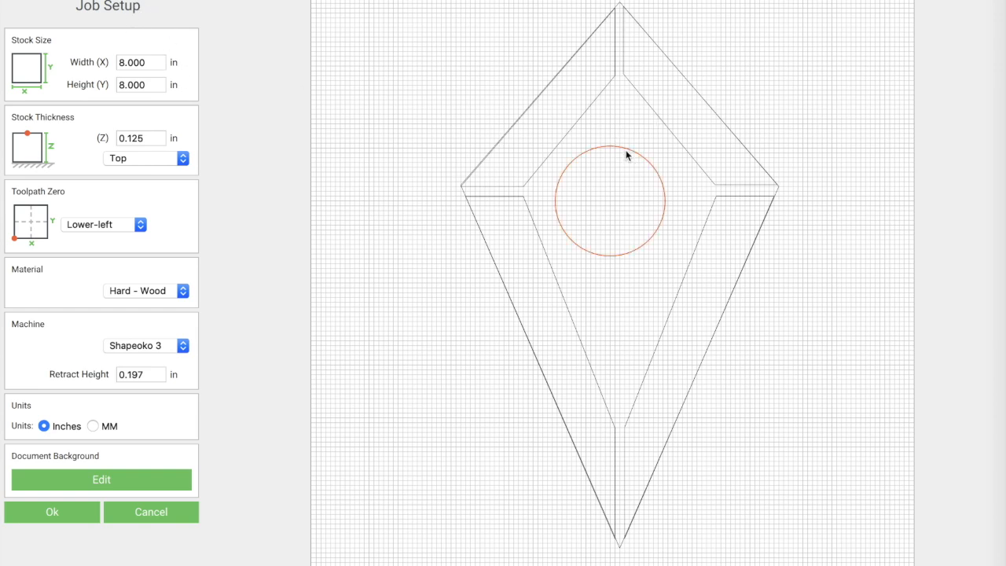
shift+click(781, 190)
click(50, 514)
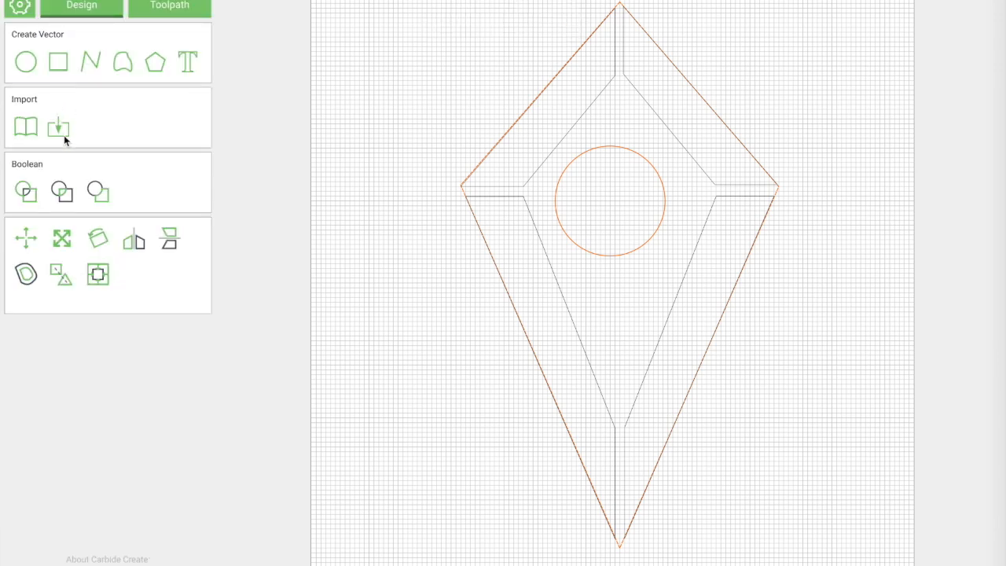
click(98, 275)
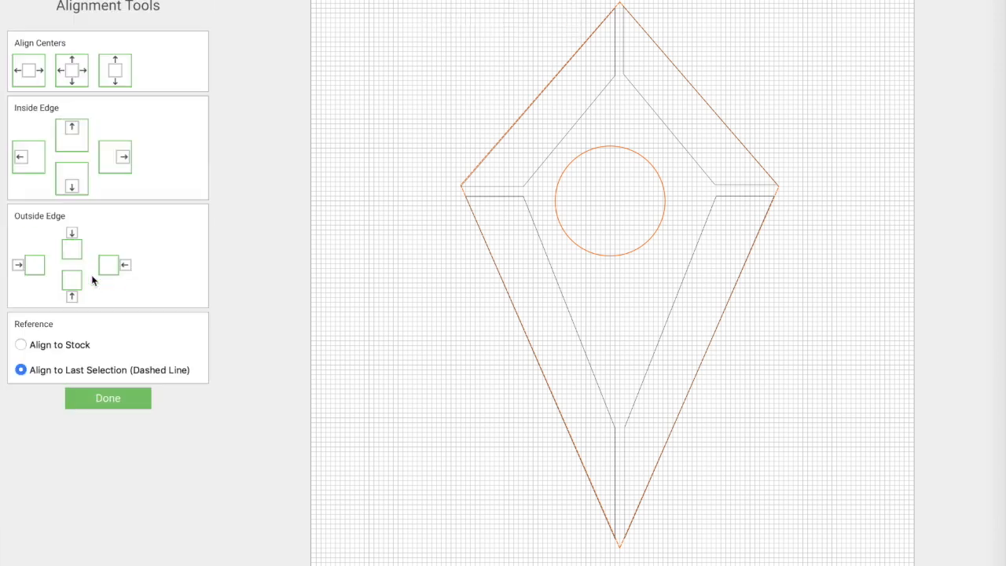
click(34, 76)
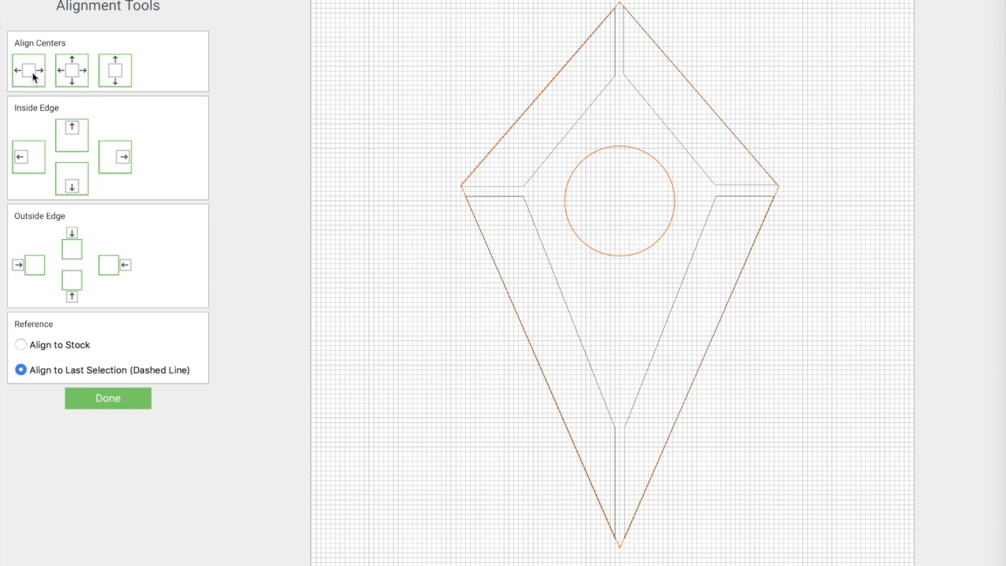
click(463, 88)
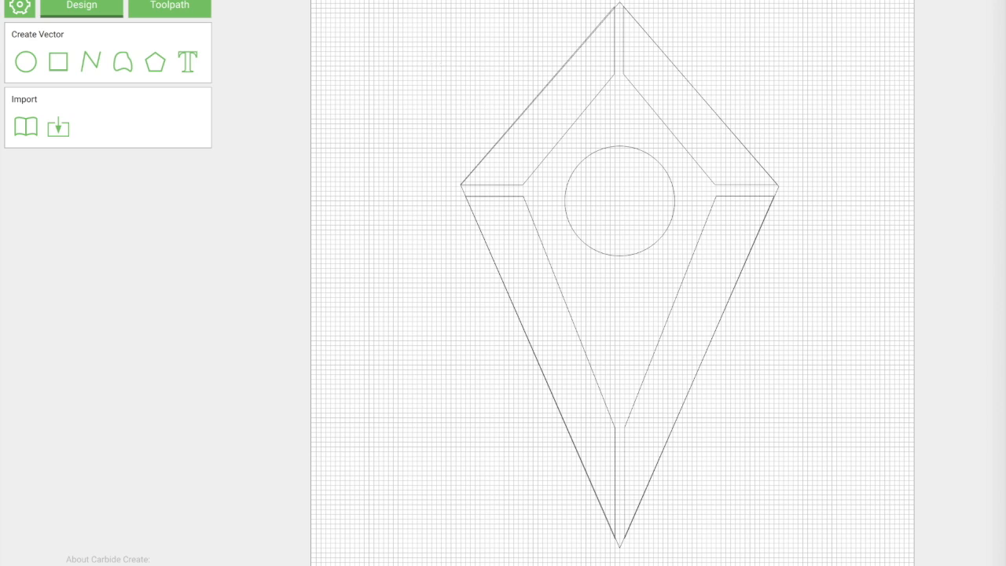
click(129, 0)
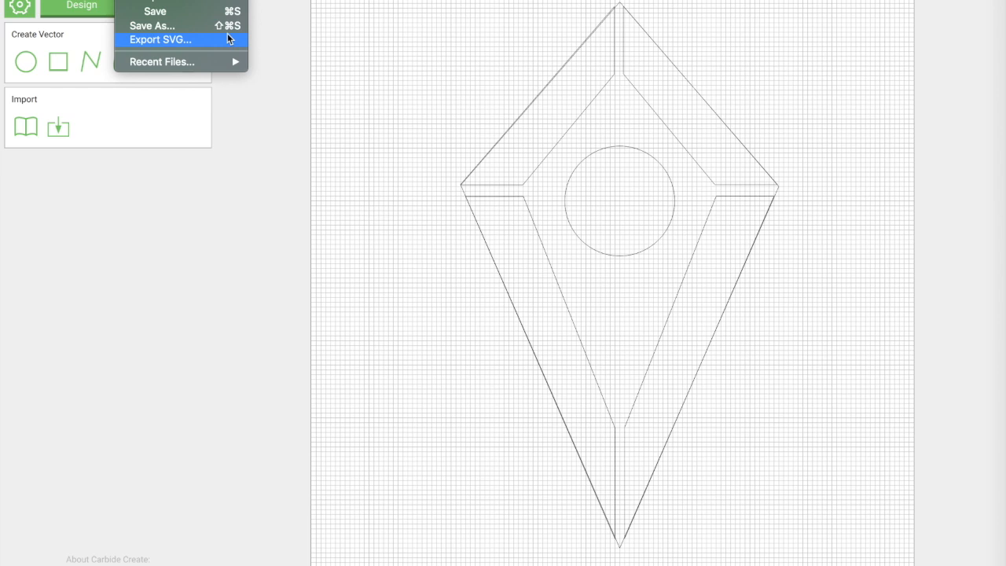
click(353, 60)
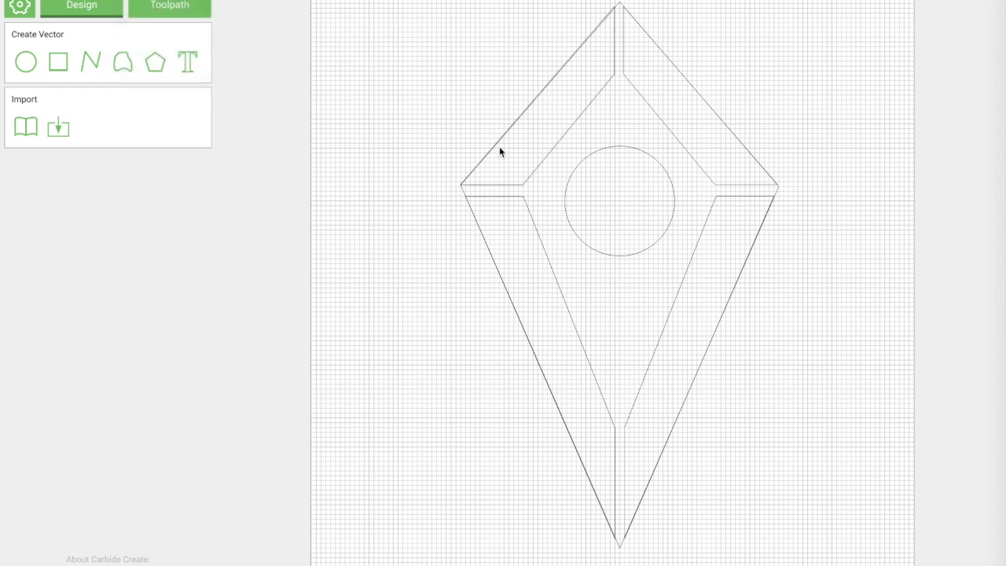